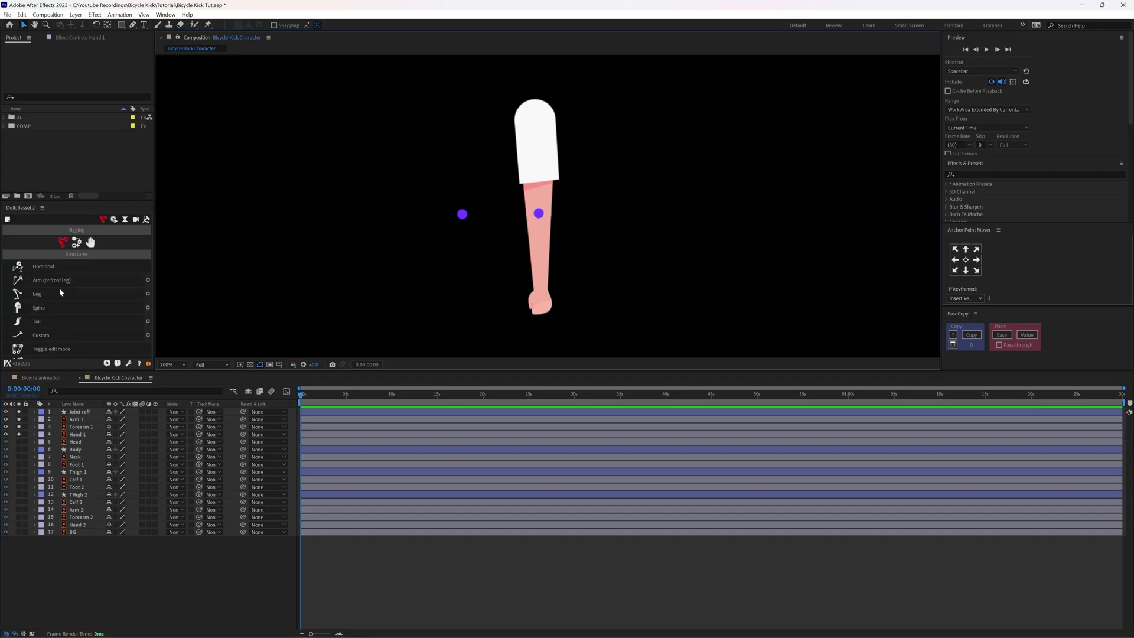
Create an arm structure and align its shoulder, elbow, wrist and tip joints with the soloed Arm 1 artwork
click(46, 282)
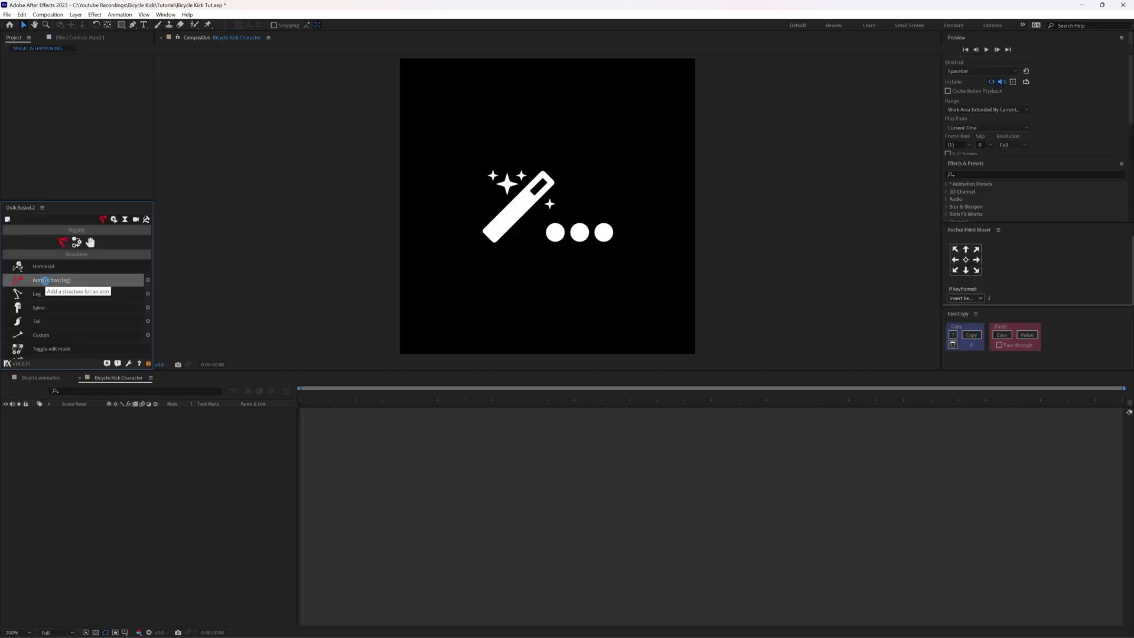
scroll(554, 103, up, 2)
drag(531, 278, 523, 191)
drag(536, 223, 536, 143)
scroll(515, 238, down, 1)
click(512, 227)
scroll(534, 248, up, 1)
drag(537, 194, 530, 183)
click(590, 247)
drag(590, 246, 530, 239)
scroll(529, 239, down, 1)
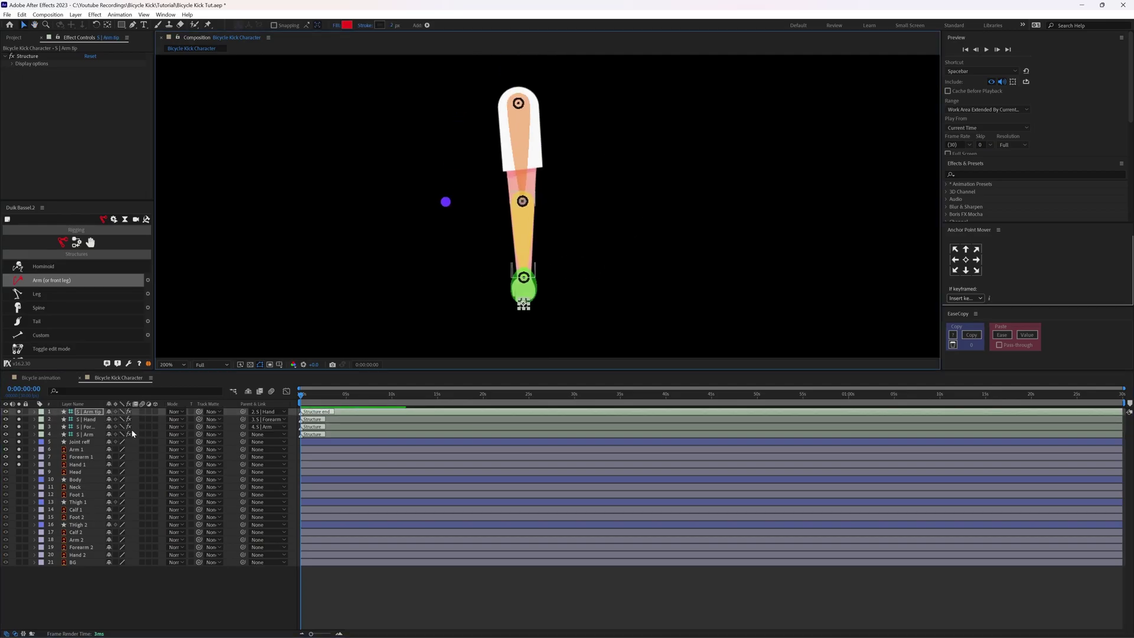
Parent Hand 1, Forearm 1 and Arm 1 to the matching hand, forearm and arm structure layers
click(84, 465)
drag(243, 465, 83, 419)
click(82, 457)
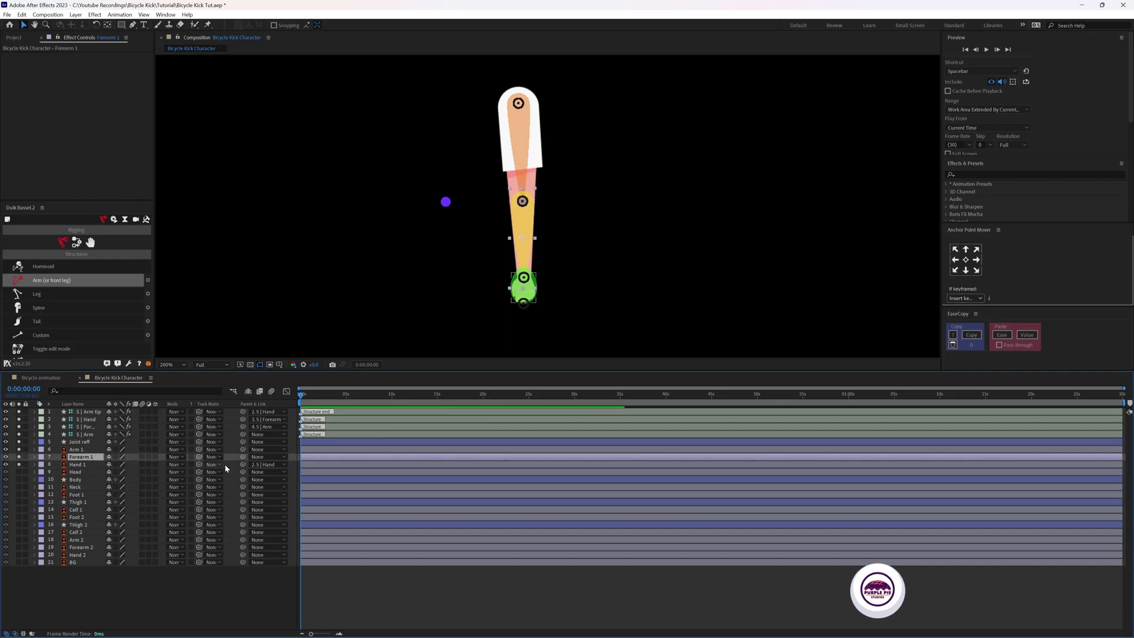
drag(243, 457, 83, 426)
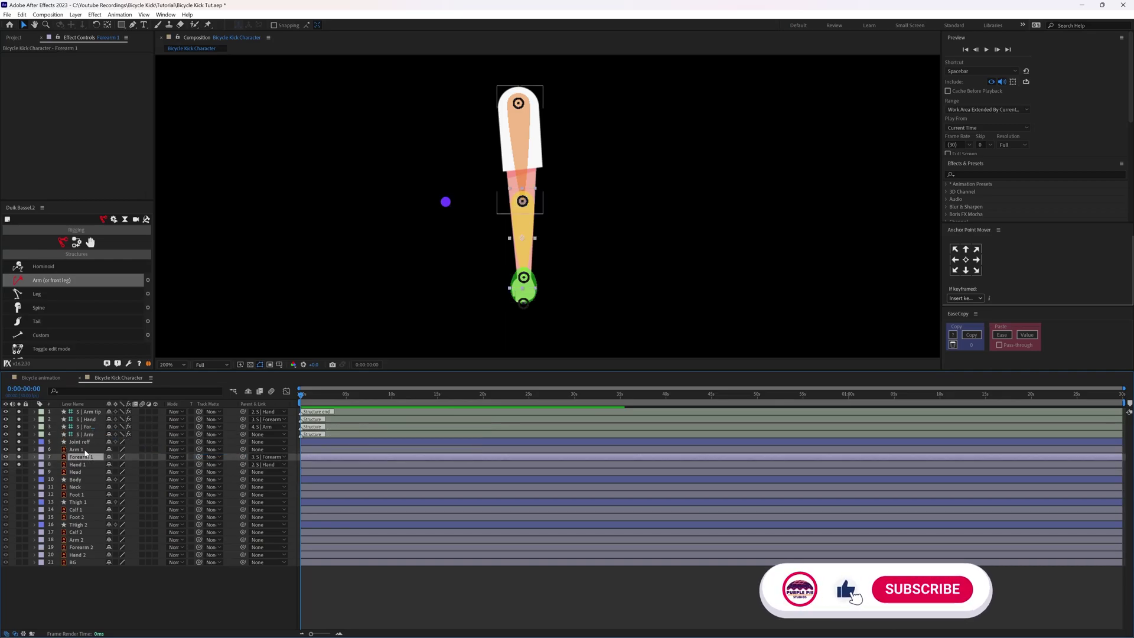
click(83, 450)
drag(243, 449, 88, 435)
Apply Auto-rig & IK to the four structure layers of the first arm
click(85, 434)
shift+click(89, 412)
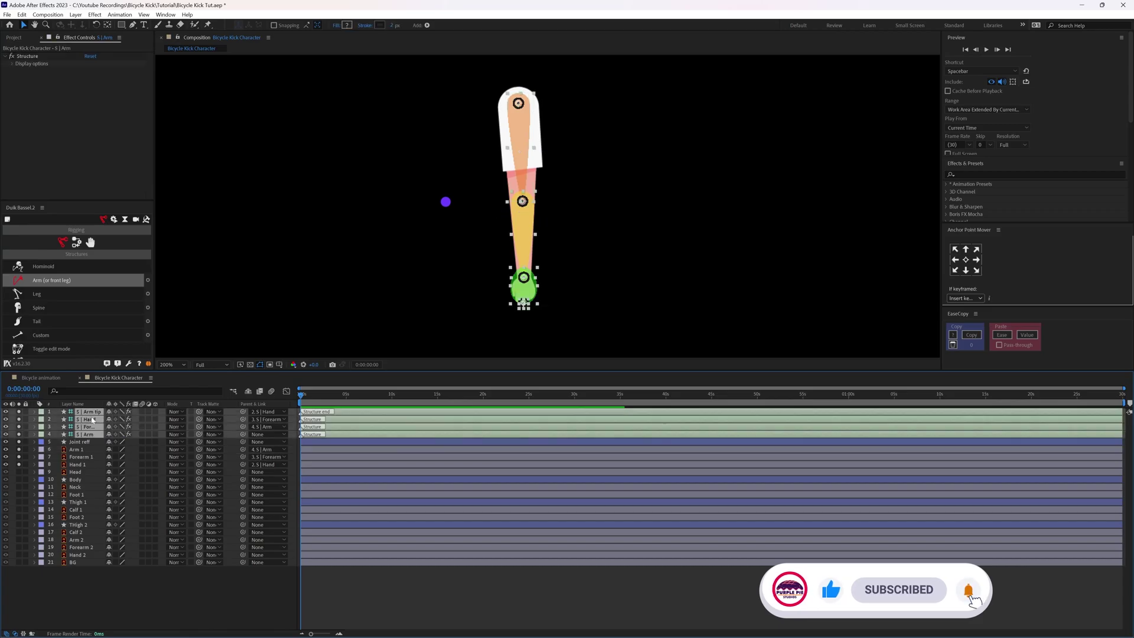
click(76, 242)
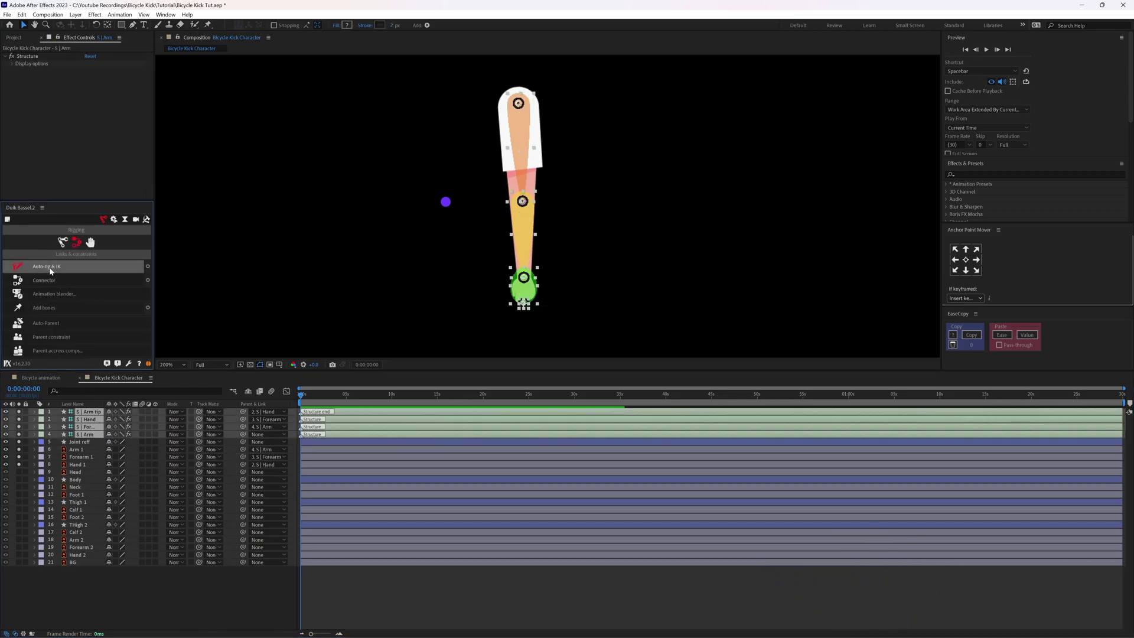
click(50, 267)
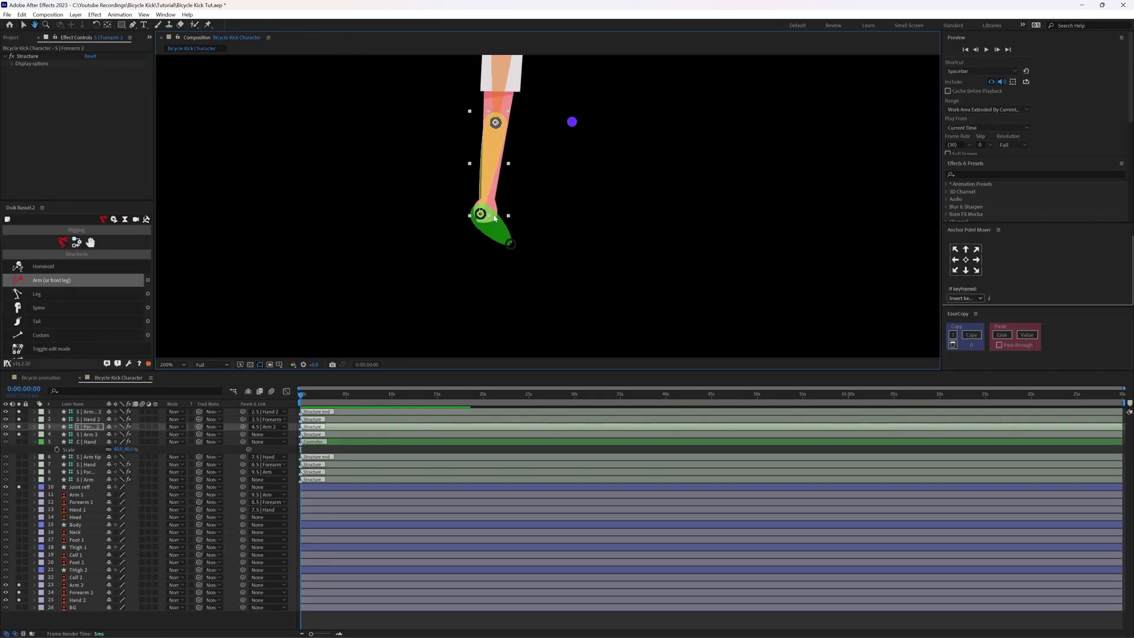
Align the second arm structure's joints with the soloed second arm and move its structure layers directly above the Arm 2 layer
scroll(515, 183, up, 1)
drag(443, 235, 446, 192)
drag(506, 250, 451, 249)
shift+click(87, 434)
drag(87, 434, 89, 581)
click(80, 585)
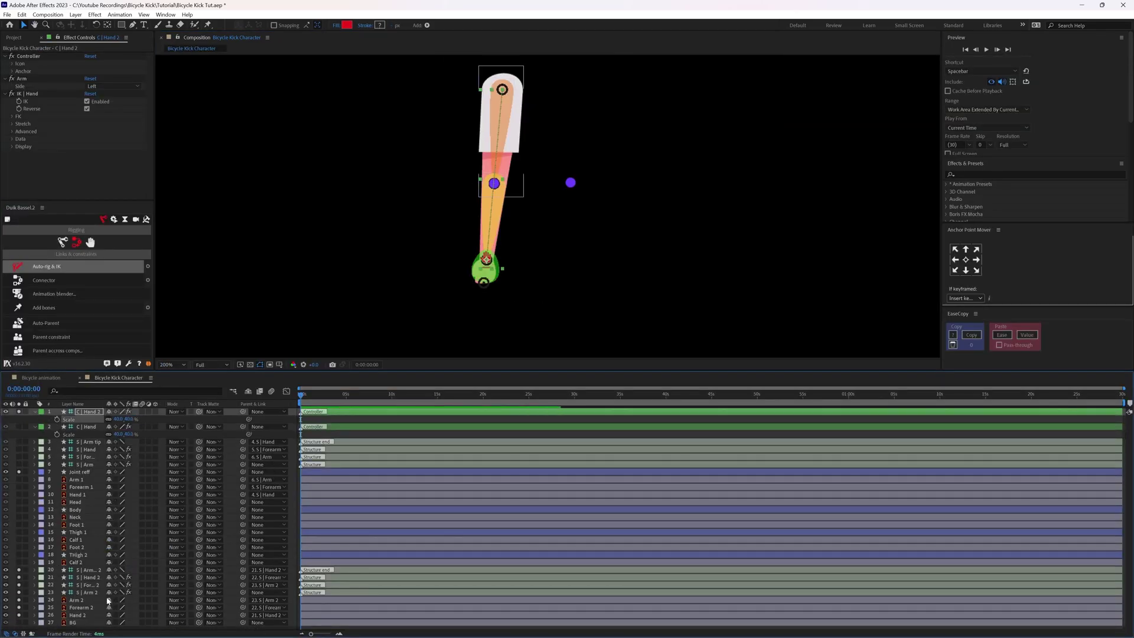
Unsolo the second arm's layers and hide both arms' tip, hand and forearm structure layers as shy layers
drag(18, 412, 19, 615)
click(88, 569)
shift+click(88, 585)
click(88, 442)
shift+click(88, 456)
click(109, 448)
click(248, 391)
key(ctrl+s)
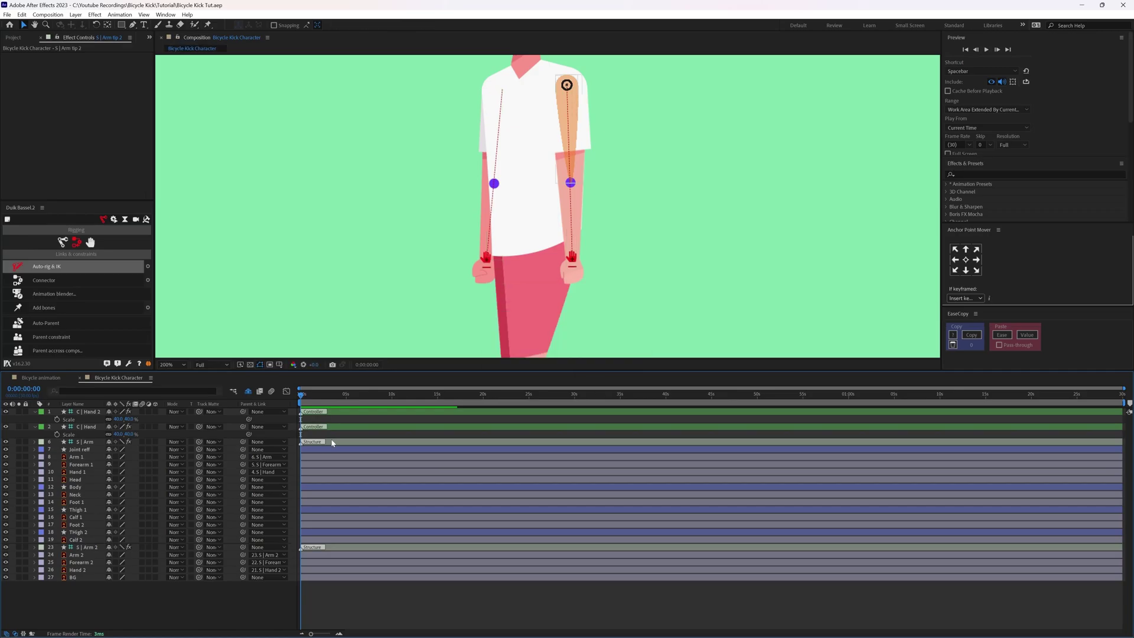
Solo the Foot 1, Thigh 1 and Calf 1 layers
click(78, 509)
ctrl+click(76, 517)
ctrl+click(76, 501)
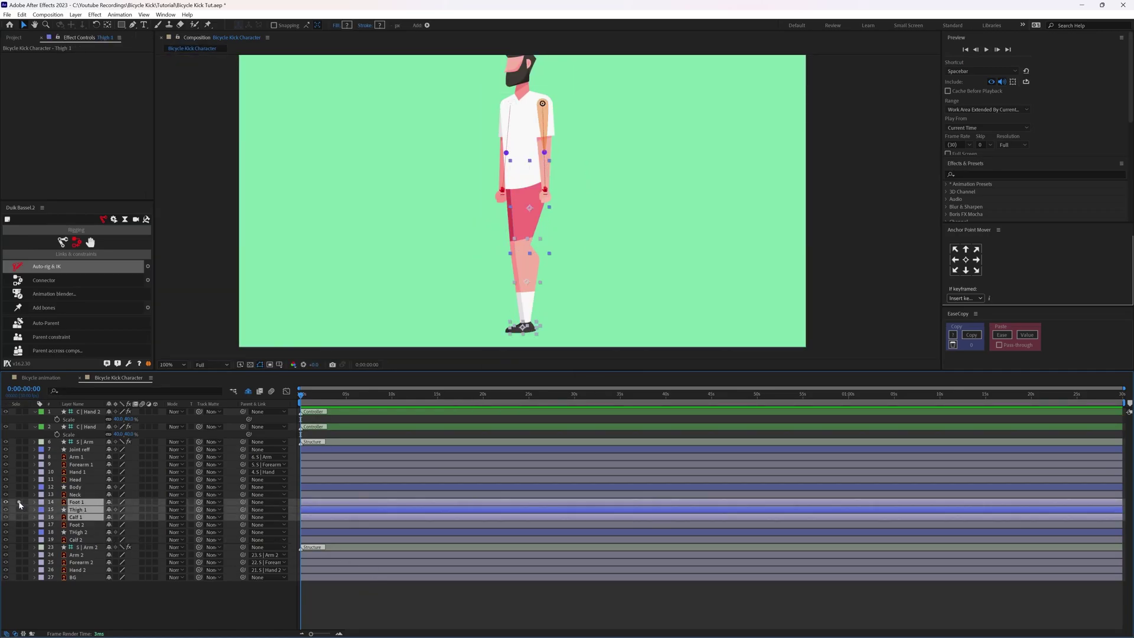
drag(19, 501, 19, 516)
scroll(537, 206, up, 2)
click(133, 602)
Place puppet pins on Foot 1 at the ankle, toe tip, ball of the foot and heel, and add bones to them
click(81, 502)
drag(473, 241, 500, 207)
scroll(530, 217, up, 1)
key(v)
key(ctrl+p)
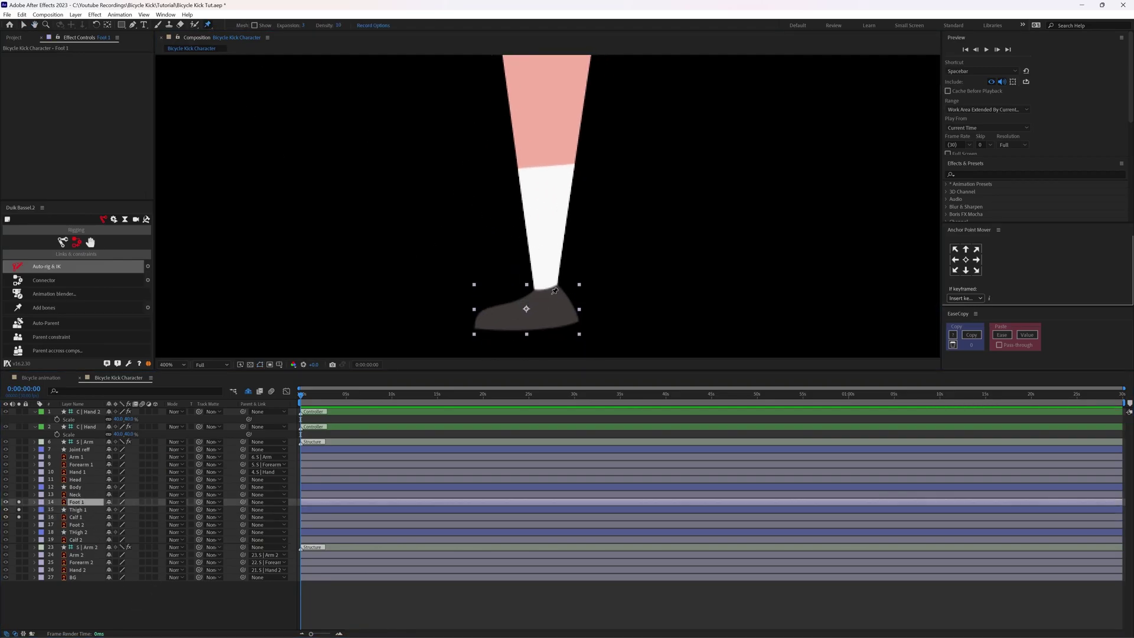
click(546, 290)
click(480, 322)
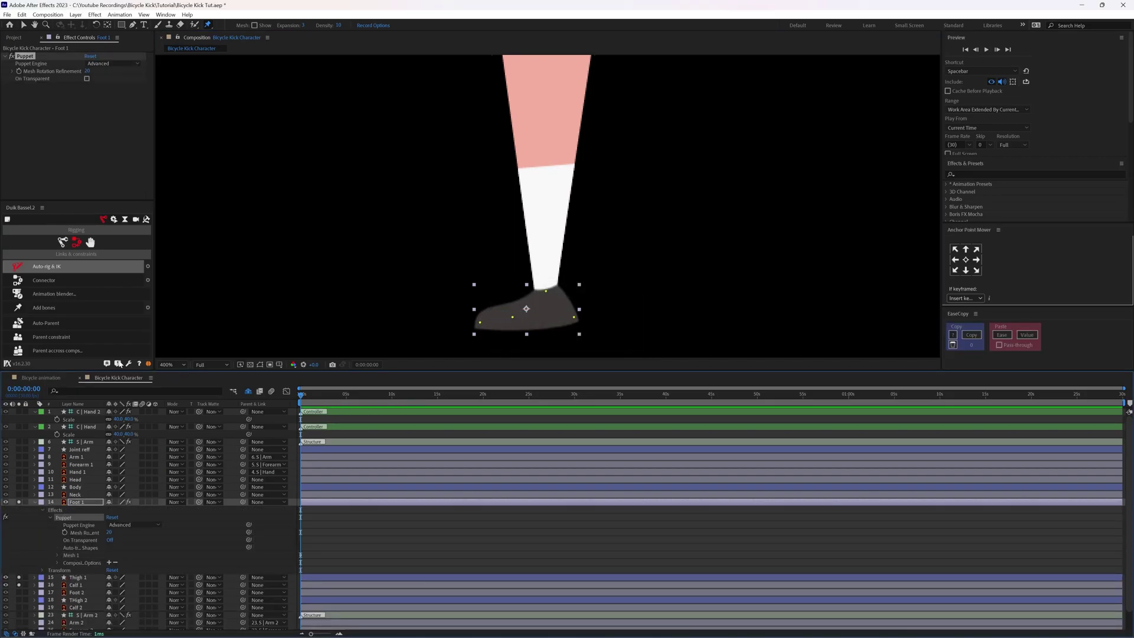
click(45, 307)
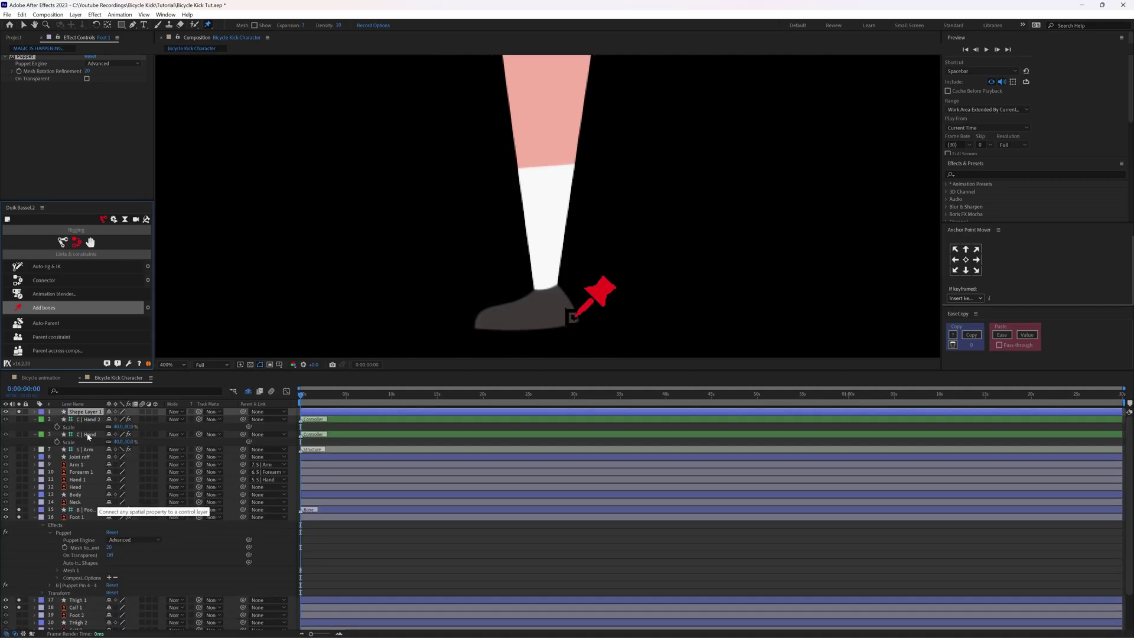
Rename the four foot bones as Foot 1, Toe 1, Toe tip and heel
click(89, 525)
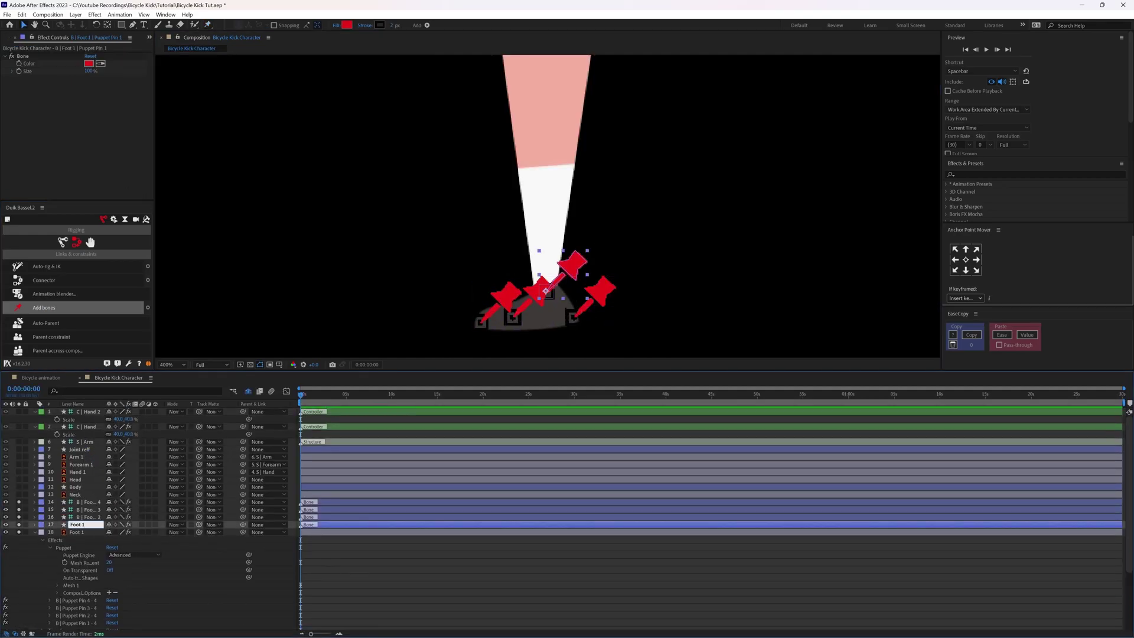
click(89, 516)
key(Return)
text(Toe 1)
click(88, 509)
key(Return)
text(Toe tip)
click(86, 503)
text(heel)
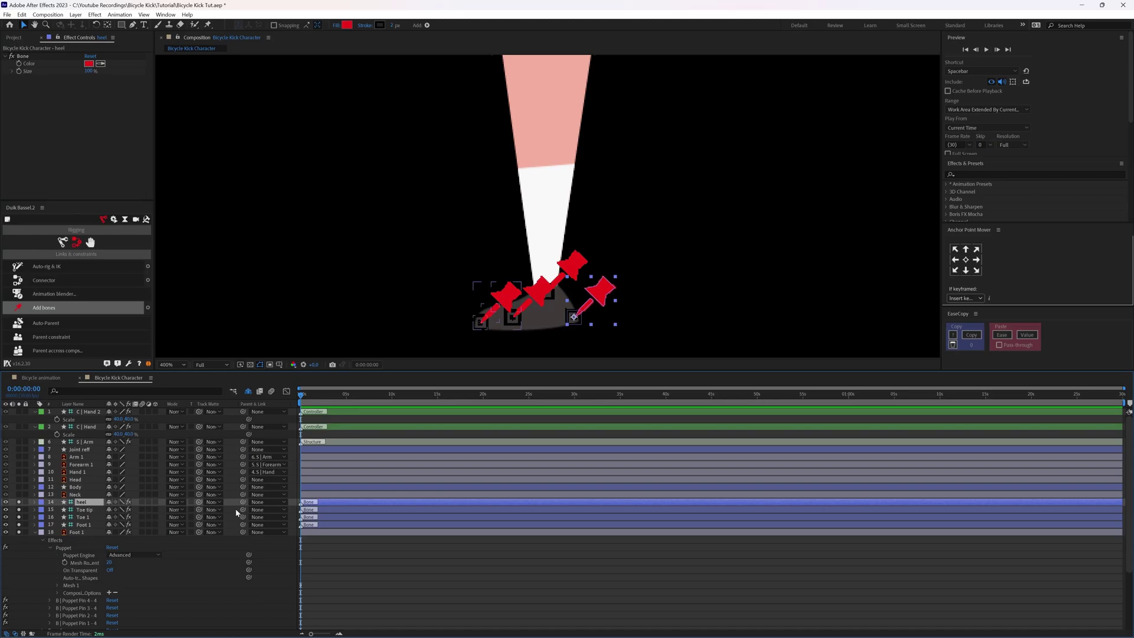
Parent the heel and Toe 1 bones to the foot bone, and the Toe tip bone to Toe 1
drag(243, 502, 83, 525)
click(241, 509)
drag(242, 516, 86, 522)
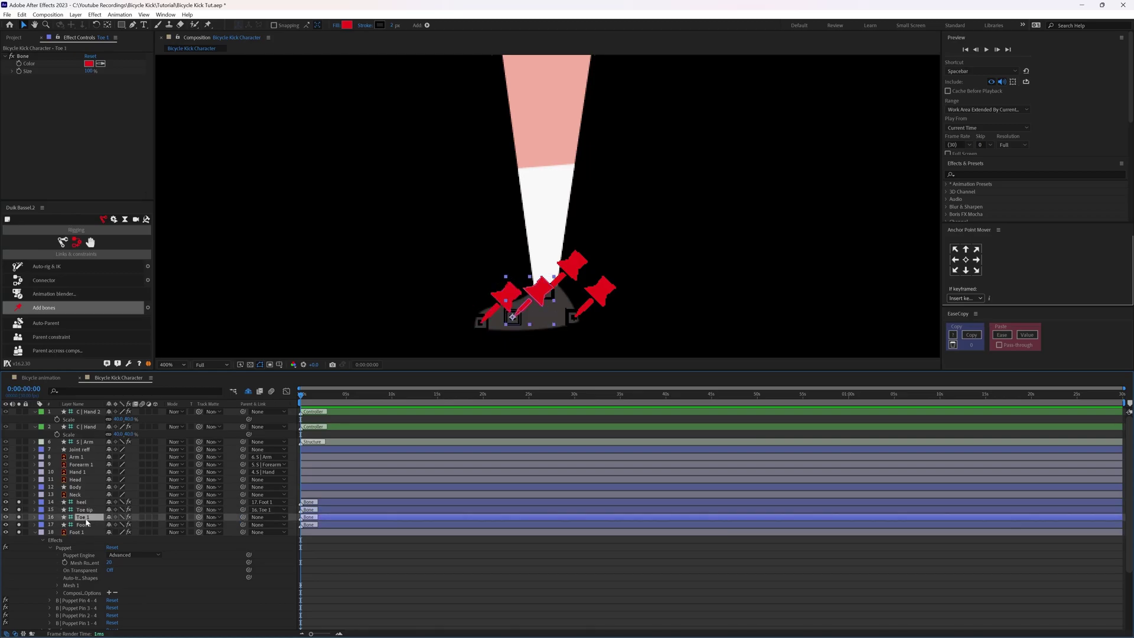
drag(215, 522, 91, 529)
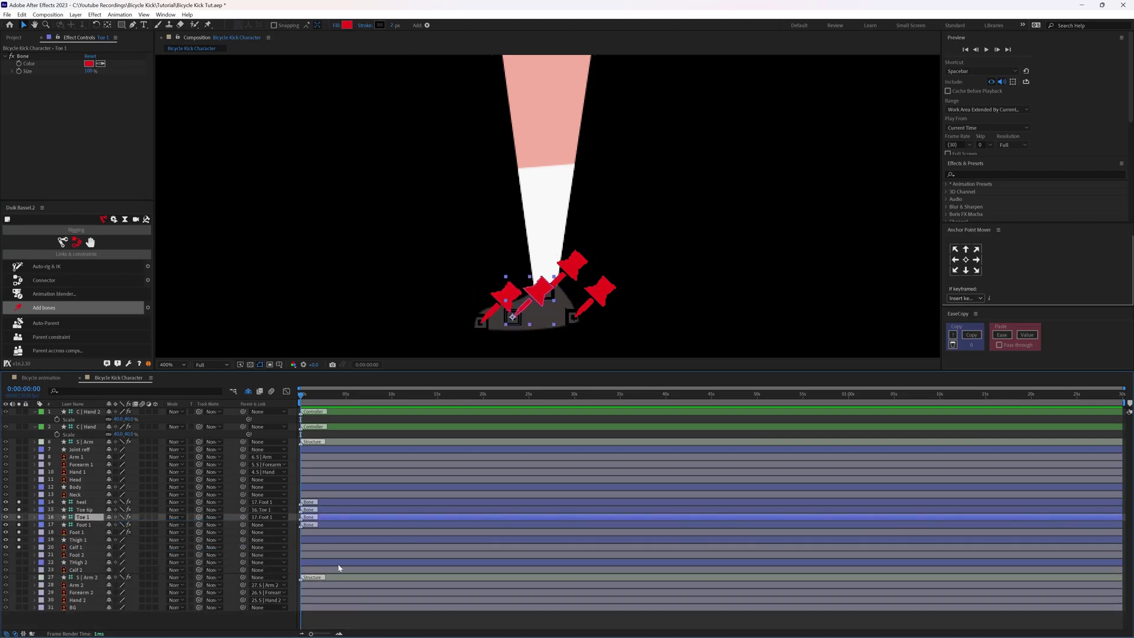
Create a leg structure and align its hip, knee, ankle, toe and heel joints with the first leg's artwork
click(334, 621)
key(comma)
drag(323, 221, 291, 288)
click(63, 242)
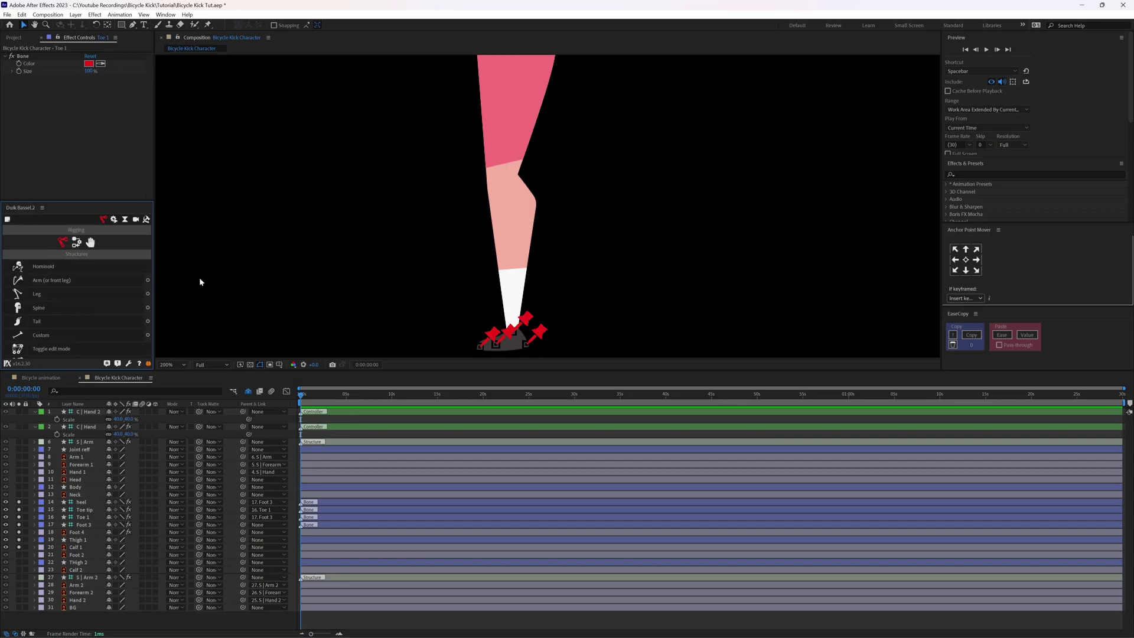
click(59, 293)
drag(449, 243, 459, 285)
drag(459, 285, 476, 119)
drag(494, 225, 493, 260)
scroll(473, 263, up, 1)
drag(449, 291, 493, 282)
scroll(477, 158, up, 1)
drag(493, 281, 409, 168)
drag(636, 157, 597, 157)
scroll(597, 157, down, 3)
Set the opacity of Thigh 1 and Calf 1 to 100%
click(77, 584)
ctrl+click(76, 599)
drag(110, 593, 120, 596)
key(F2)
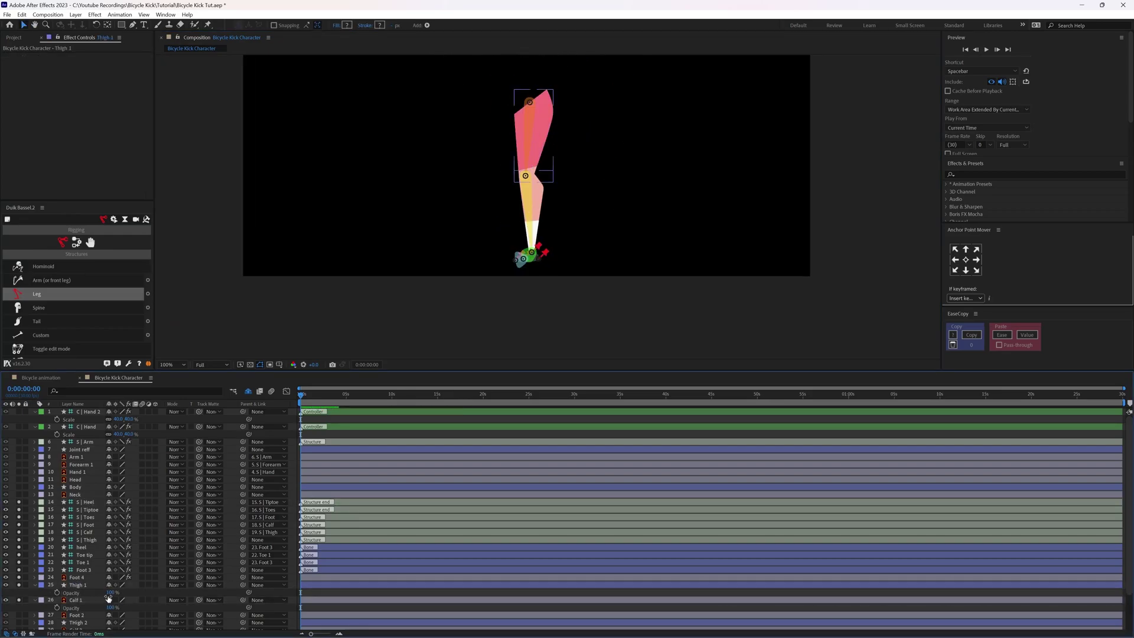
Parent Thigh 1, Calf 1 and the Foot 3 bone to the thigh, calf and foot structure layers respectively
click(203, 584)
drag(216, 596, 88, 539)
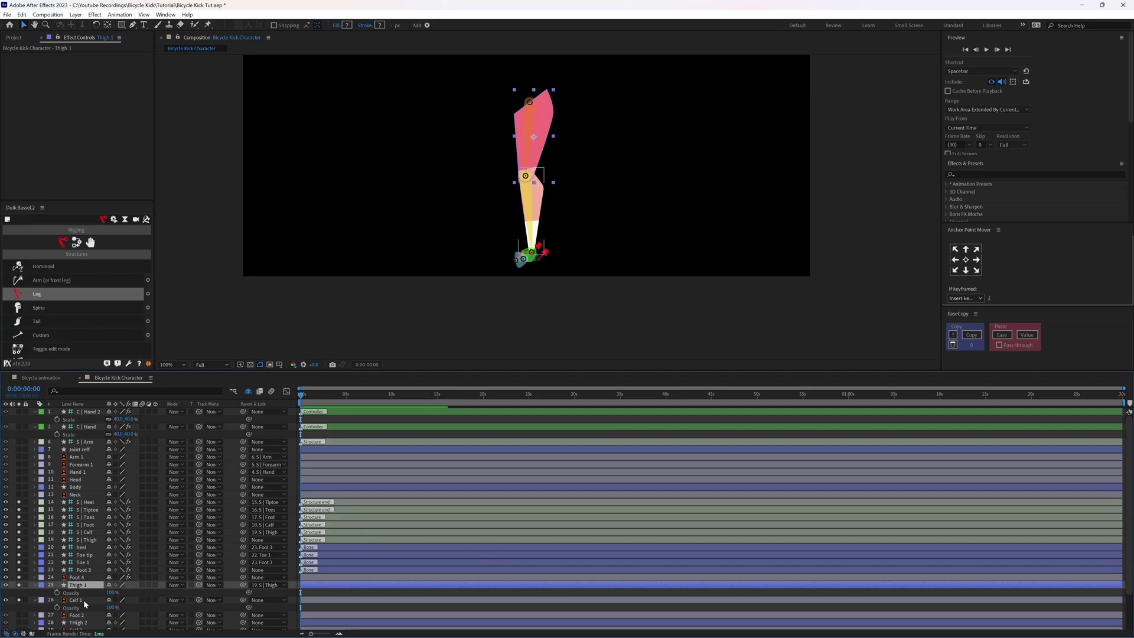
click(85, 600)
drag(244, 600, 87, 531)
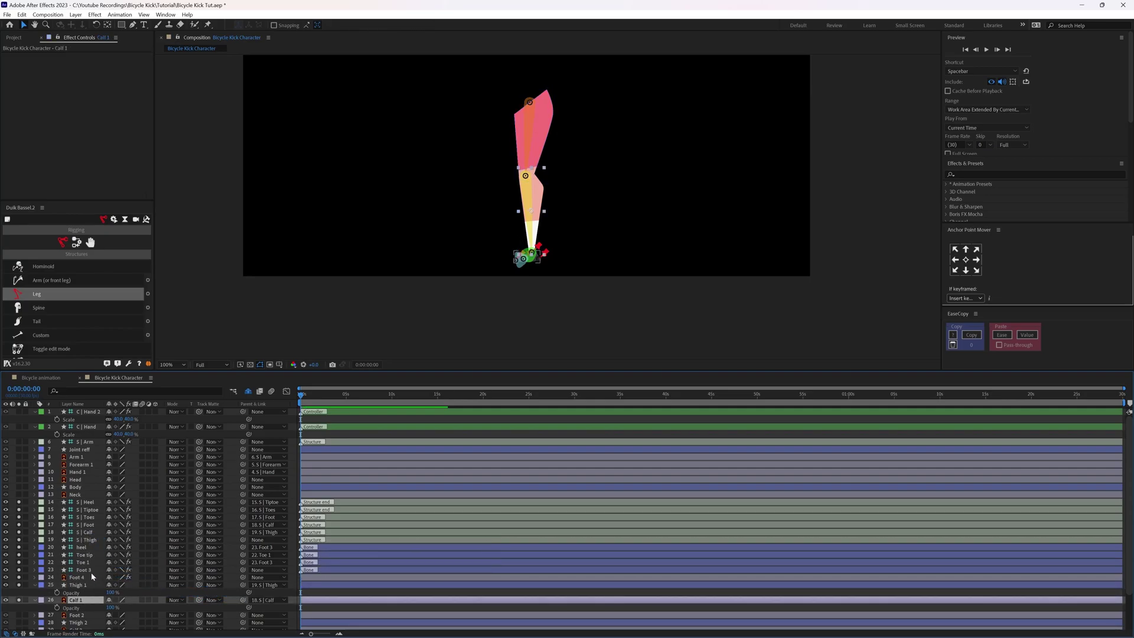
click(83, 570)
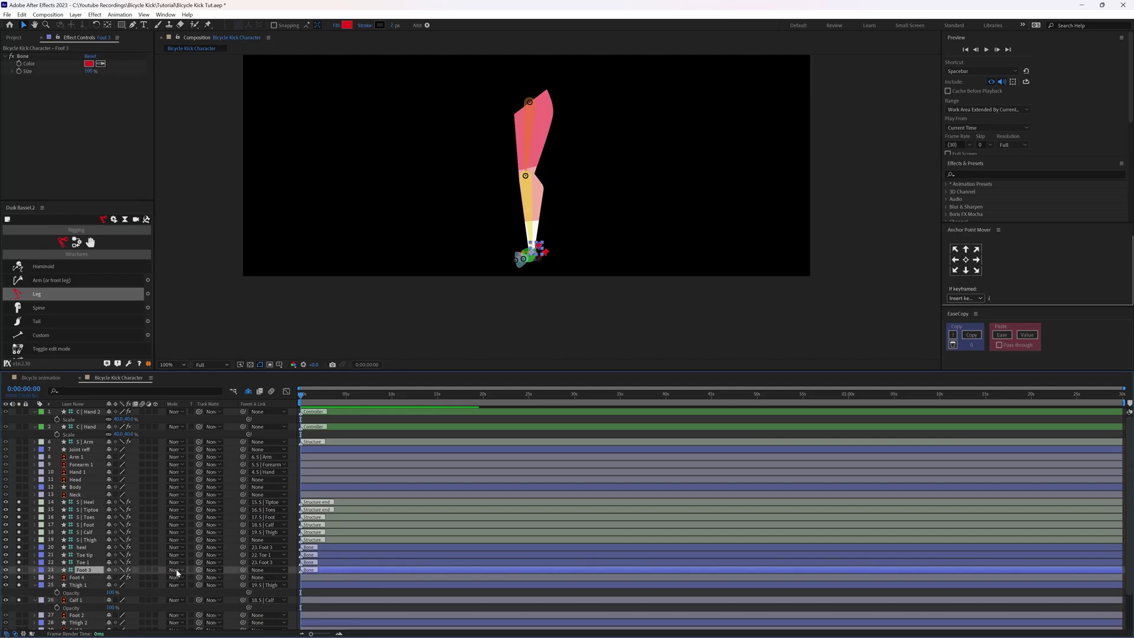
drag(243, 569, 92, 526)
Apply Auto-rig & IK to the six structure layers of the first leg, from thigh to heel
click(87, 540)
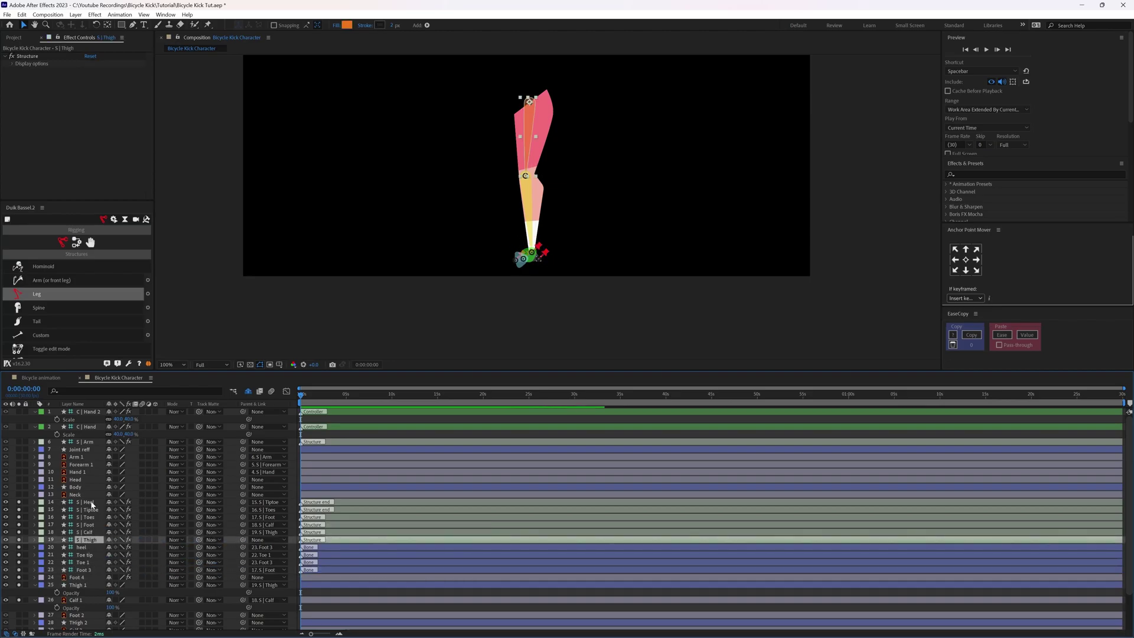
shift+click(91, 503)
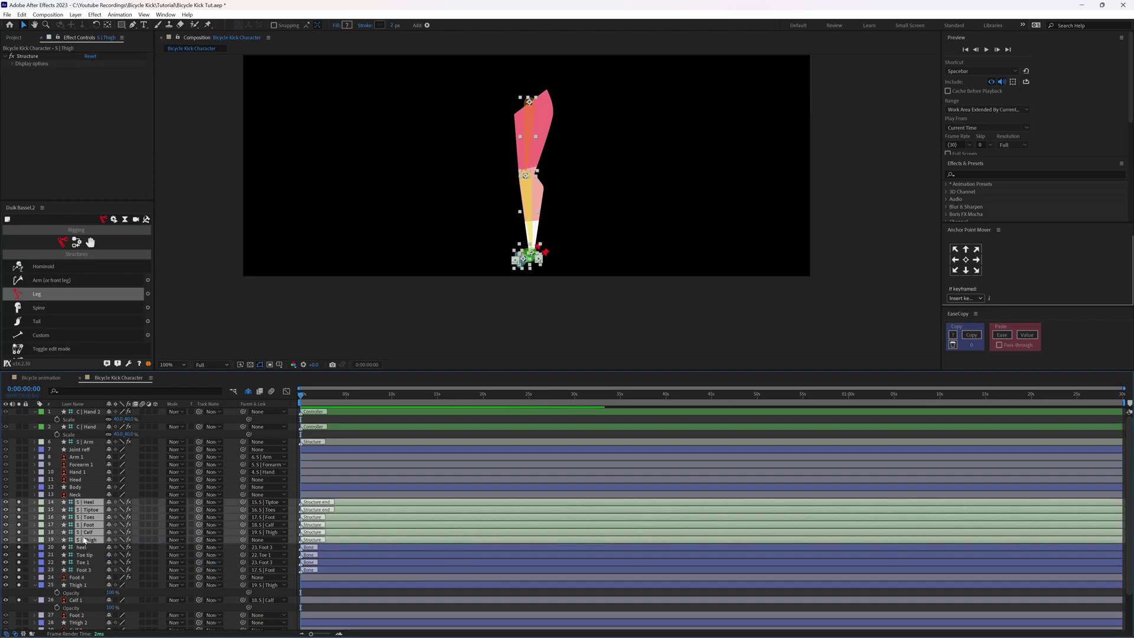
click(77, 243)
click(56, 268)
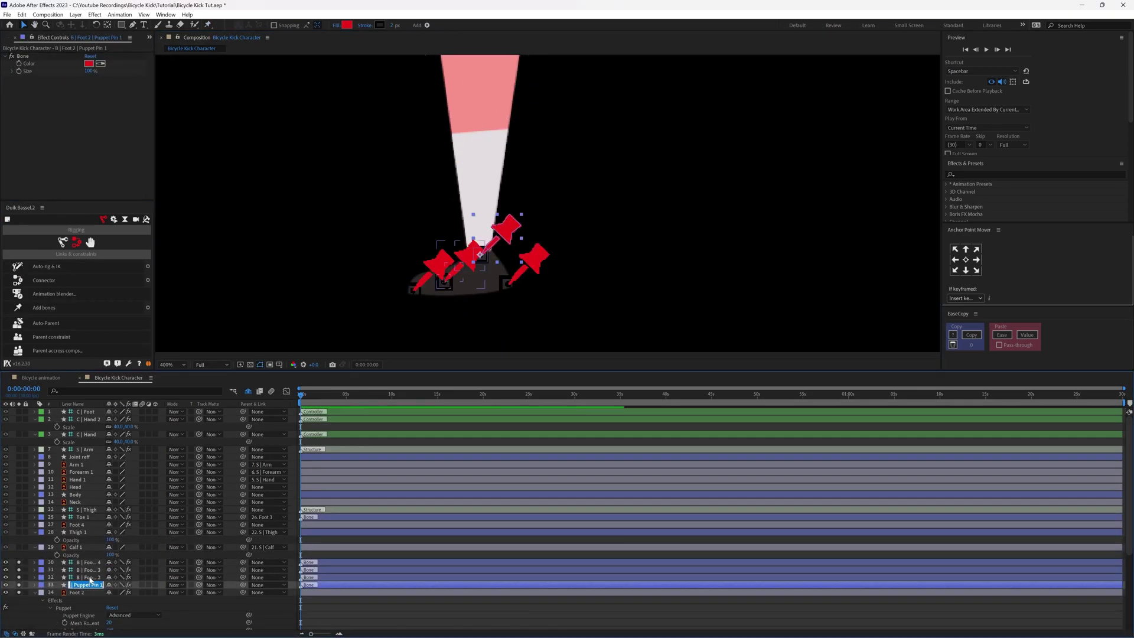
Rename the puppet-pin bones of Foot 2 and parent the heel bone to the foot bone
click(90, 576)
click(89, 570)
click(82, 562)
drag(242, 561, 88, 584)
click(260, 575)
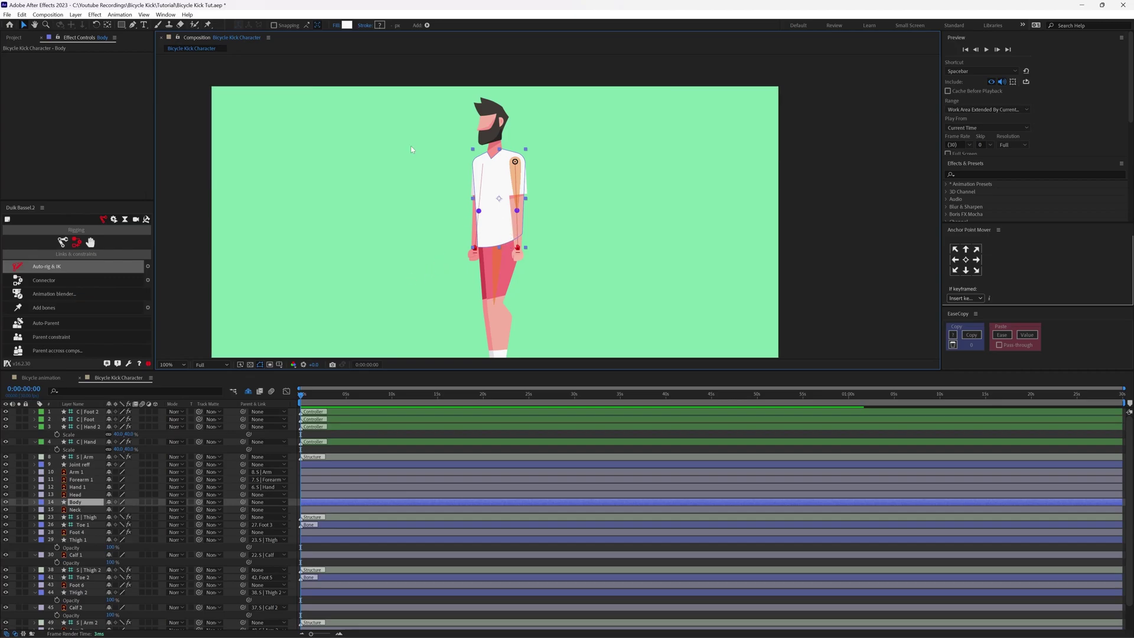
Place four puppet pins up the centre of the Body layer from hip to neck and add bones to them
click(208, 25)
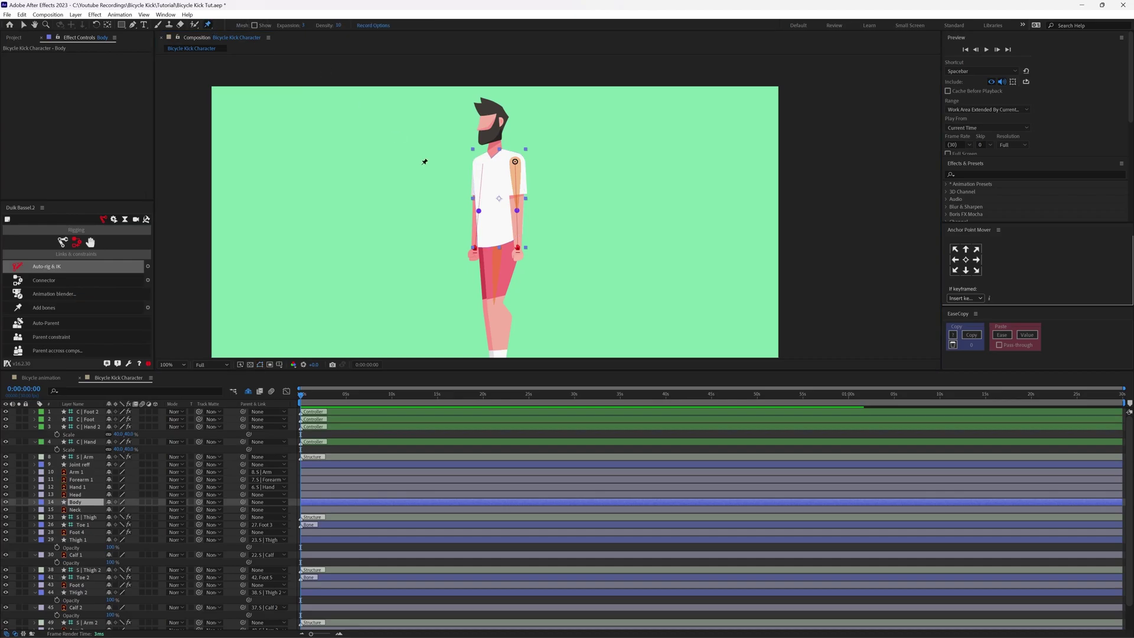
click(501, 243)
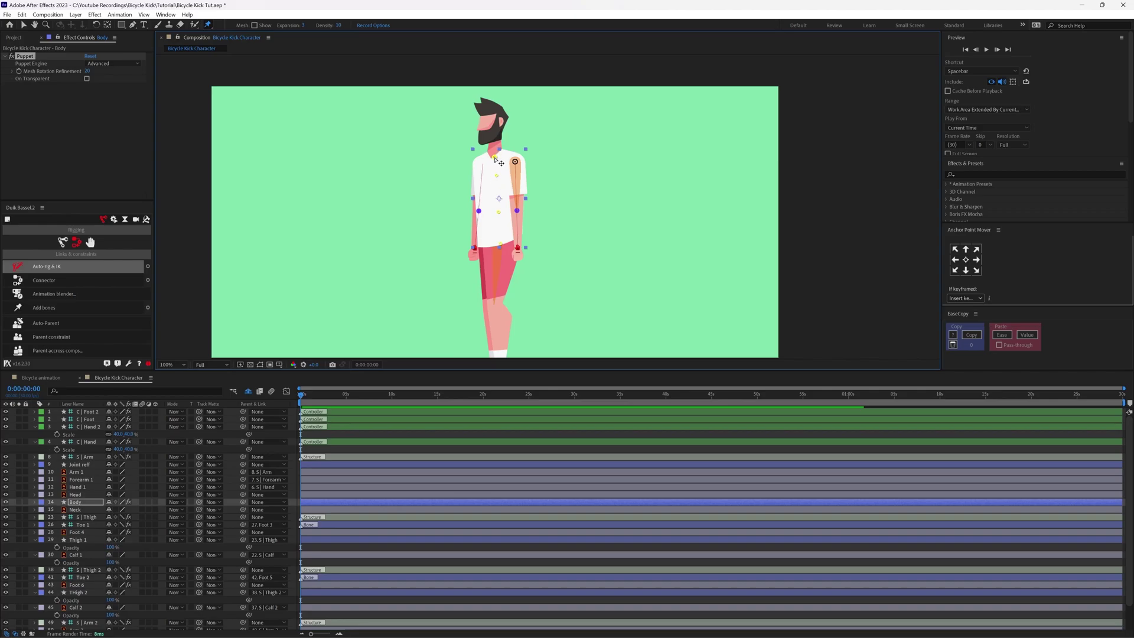
click(34, 502)
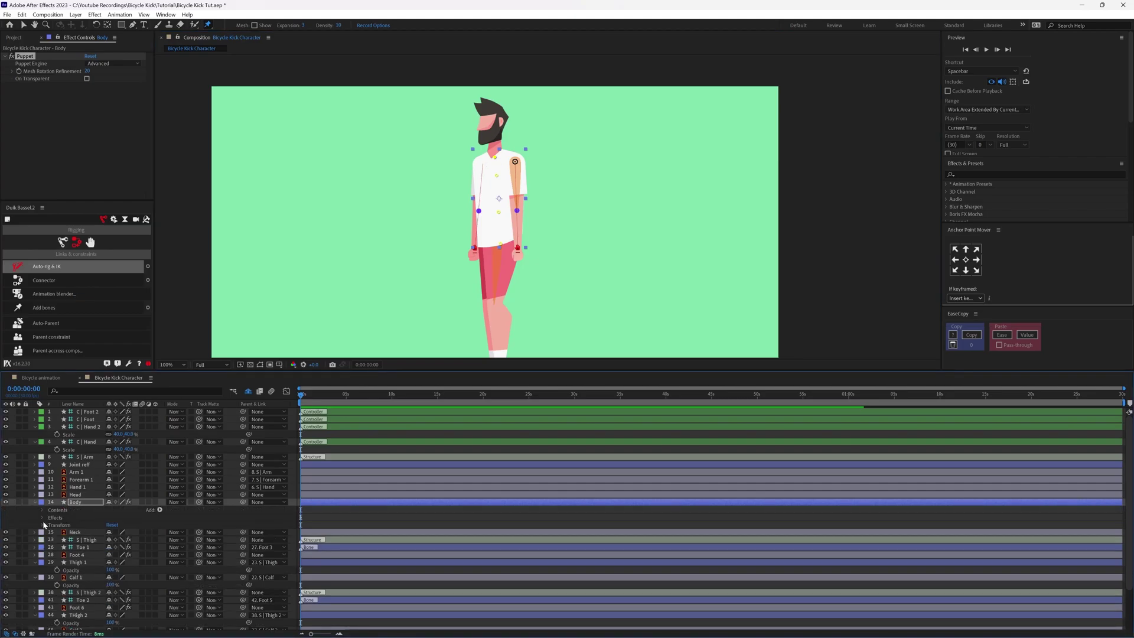
click(42, 518)
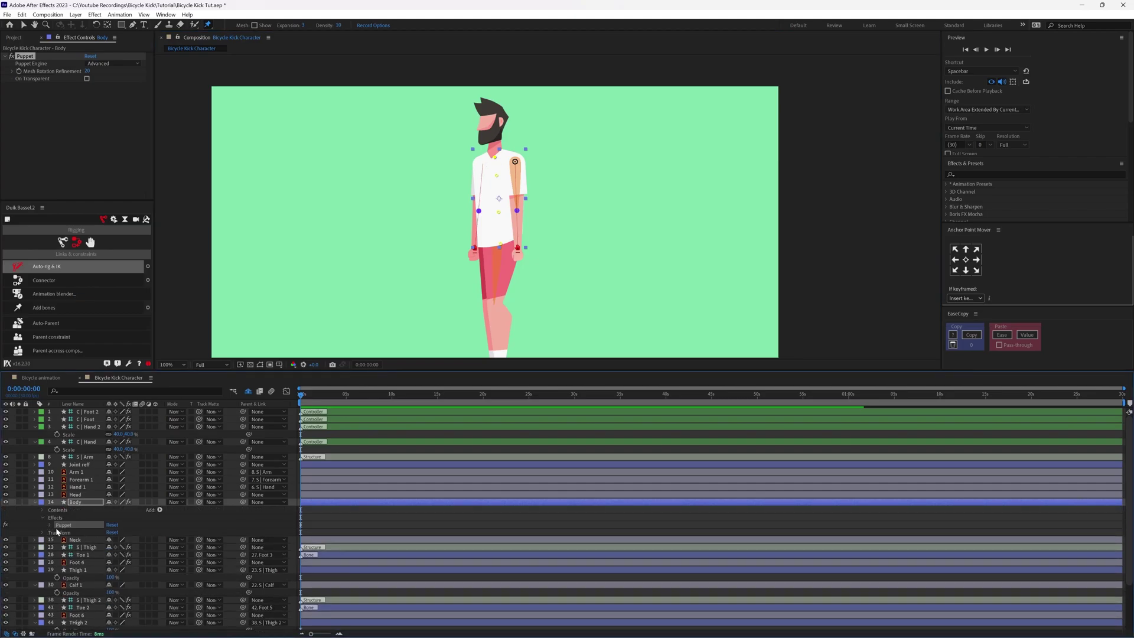
click(63, 525)
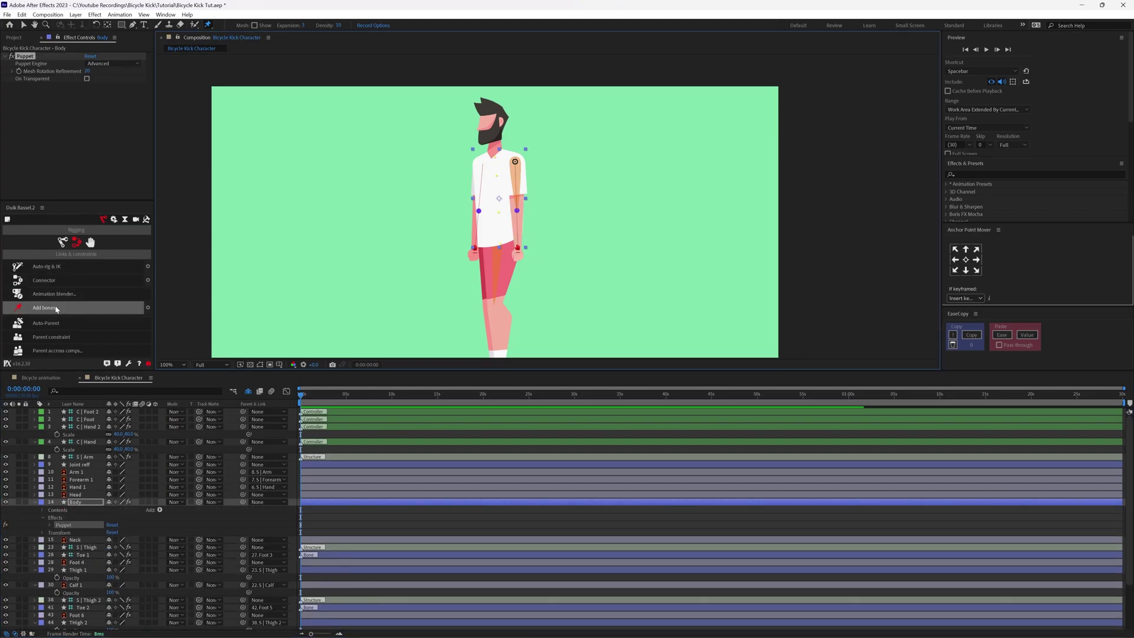
click(71, 307)
Rename the body bones from bottom to top as Hip, Spine, Chest and Neck
key(Return)
text(Hip)
key(Return)
key(ctrl+Up)
key(Return)
text(Spine)
key(Return)
key(ctrl+Up)
key(Return)
text(Chest)
key(Return)
key(ctrl+Up)
key(Return)
text(Neck)
key(Return)
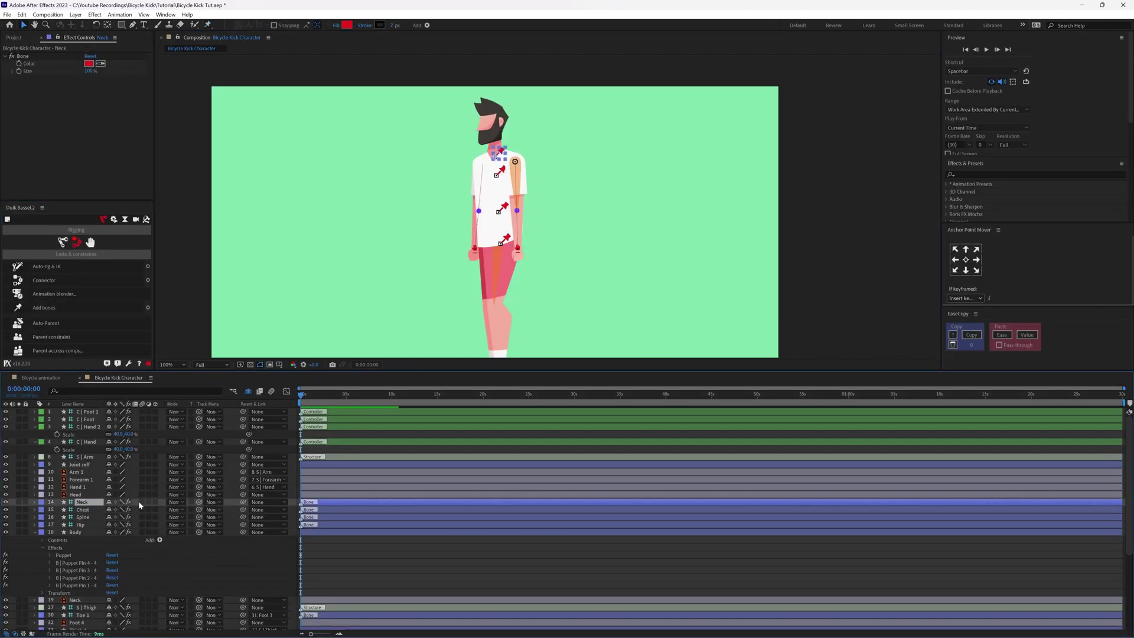
Collapse the Body layer's properties and parent the Neck artwork layer to the Neck bone
click(35, 531)
click(80, 540)
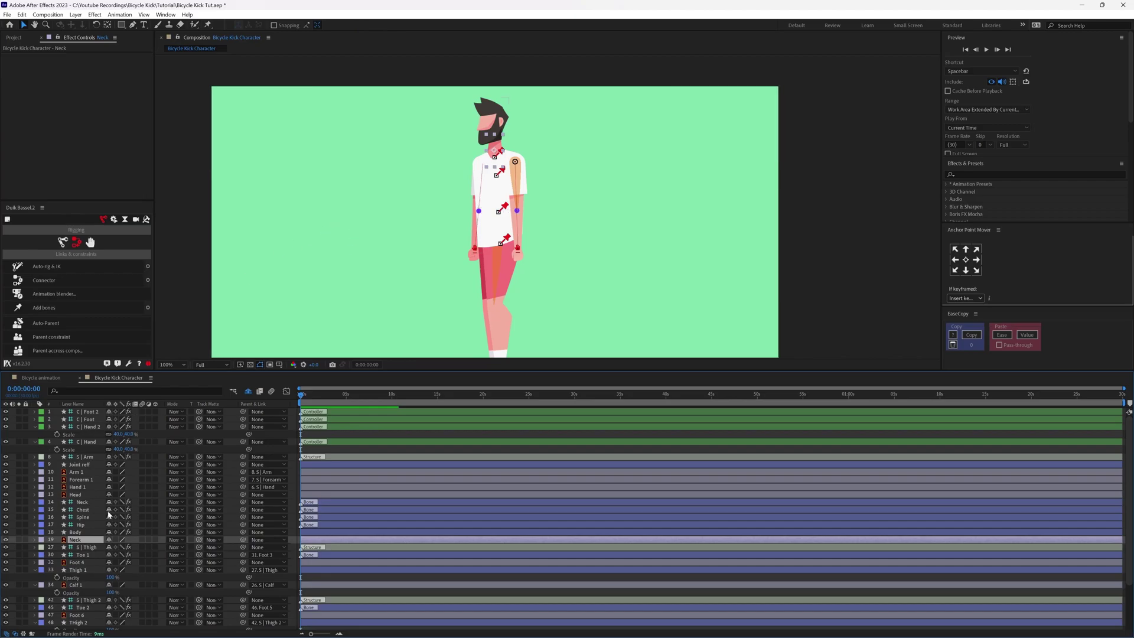
drag(242, 540, 88, 504)
Move the Head layer's anchor point down to the base of the head, where it meets the neck
click(76, 494)
key(y)
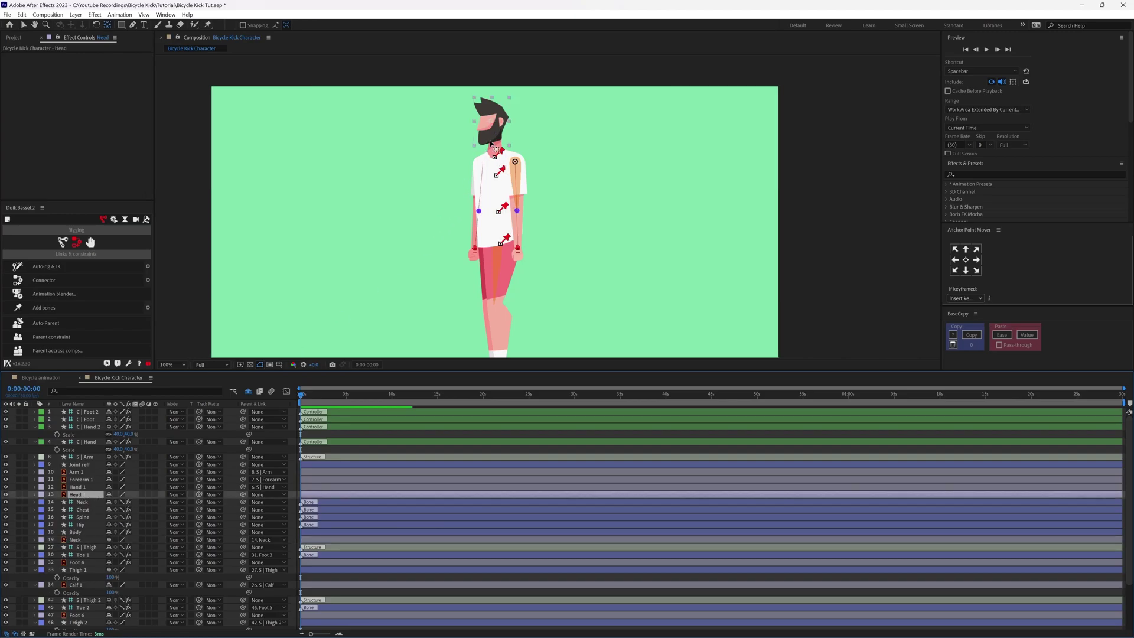
drag(495, 124, 499, 135)
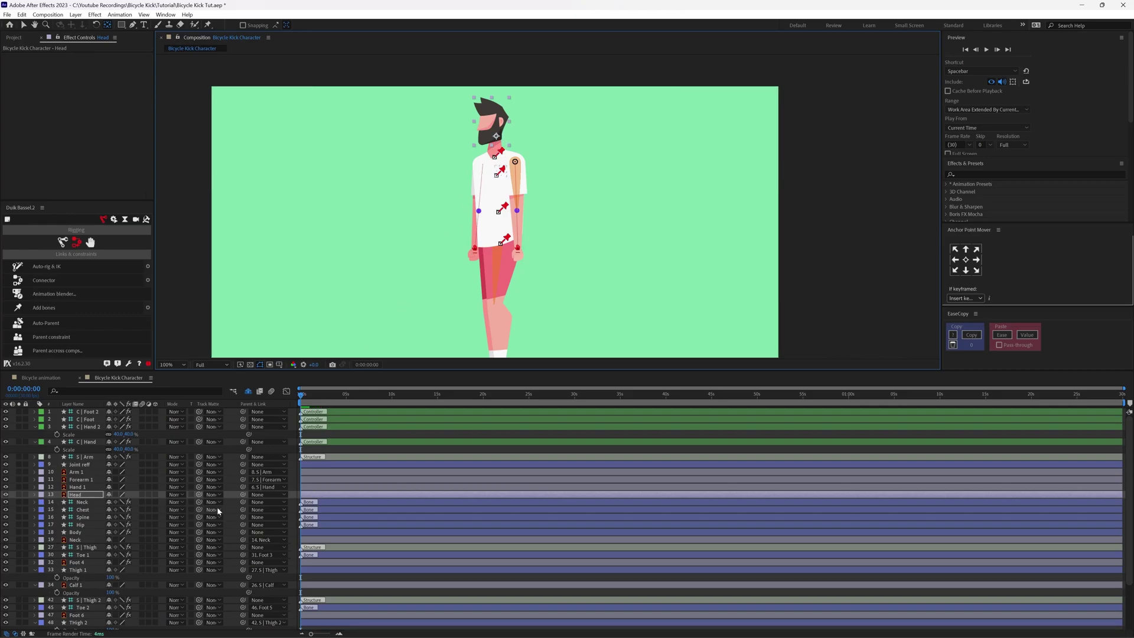
Parent the Head layer to the Neck artwork layer, and parent both thigh structures to the Hip bone
drag(243, 496, 77, 539)
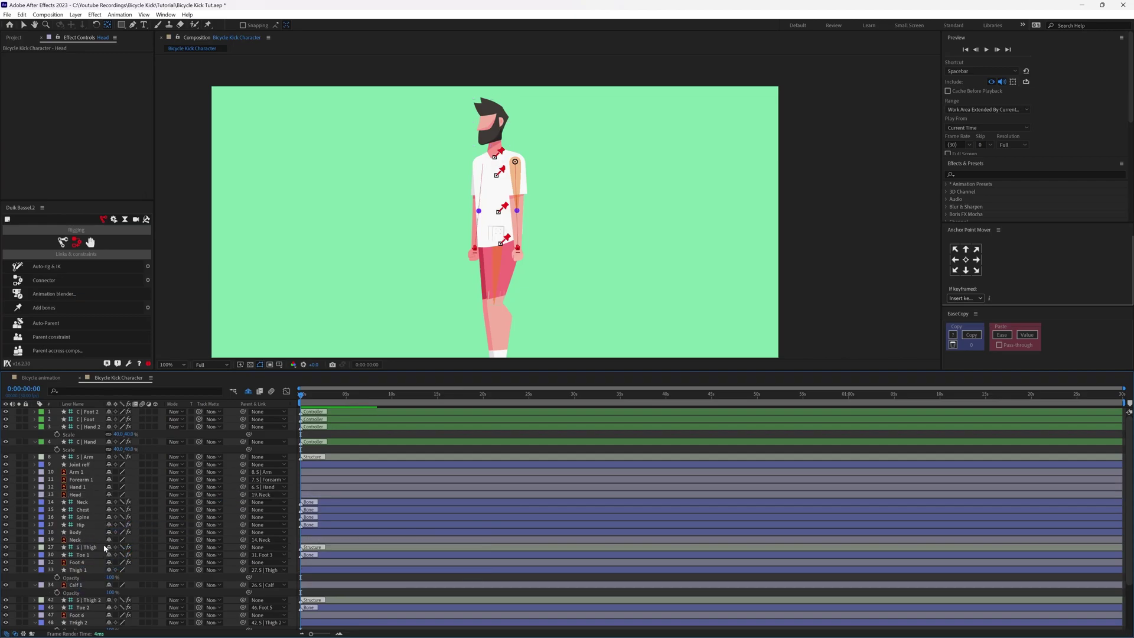
click(90, 547)
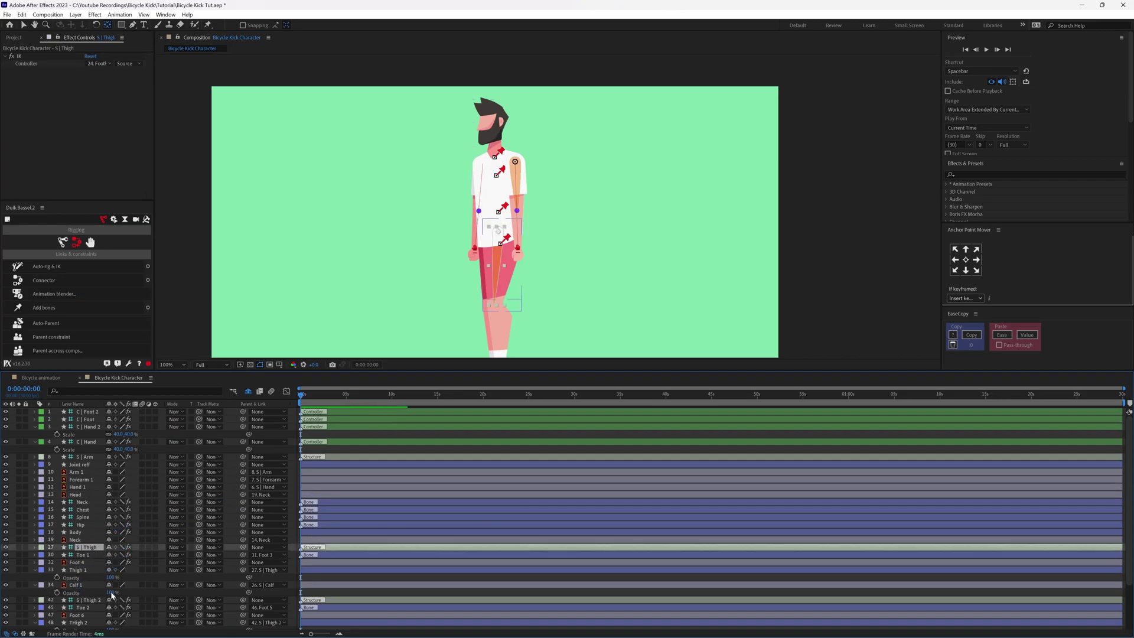
ctrl+click(93, 601)
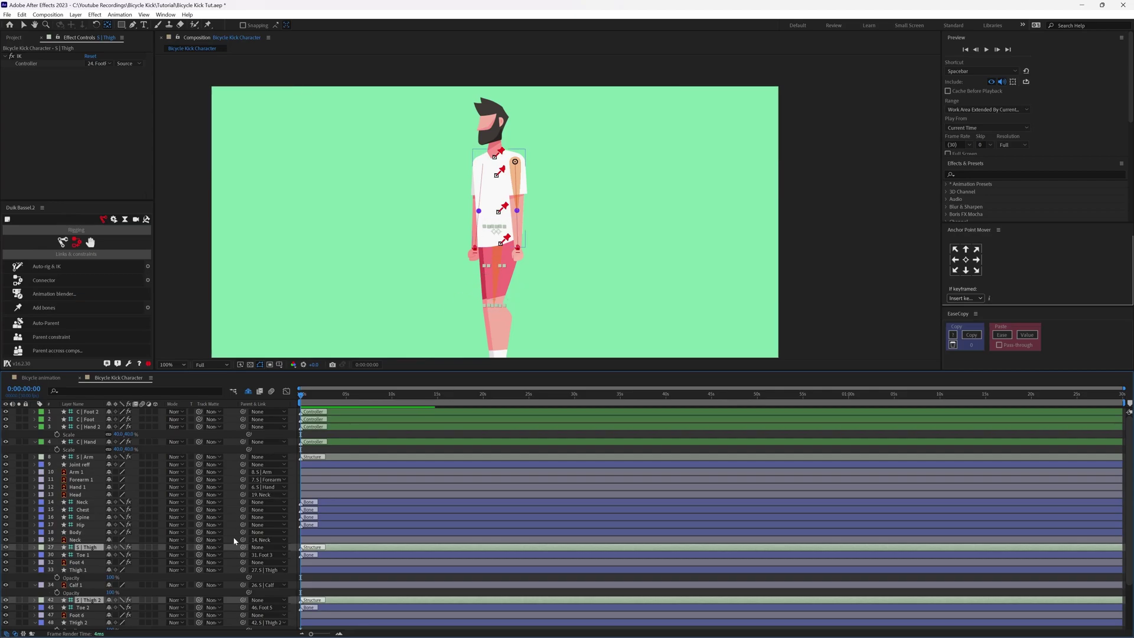
drag(246, 553, 87, 525)
Parent both arm structures, S | Arm and S | Arm 2, to the Neck bone
scroll(118, 561, down, 3)
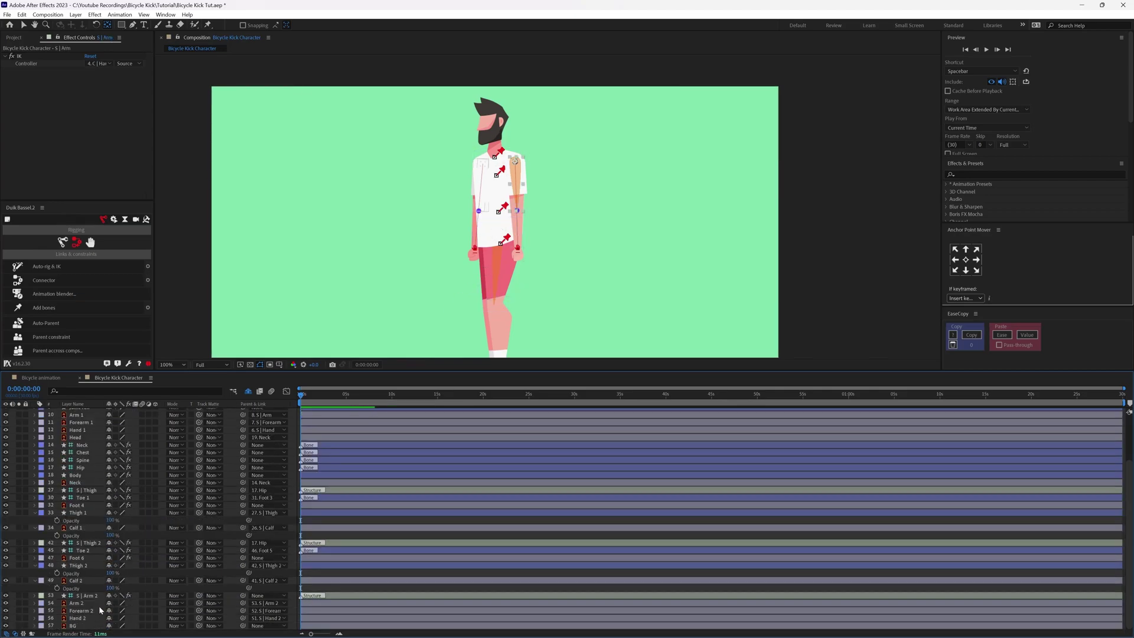
scroll(224, 496, up, 2)
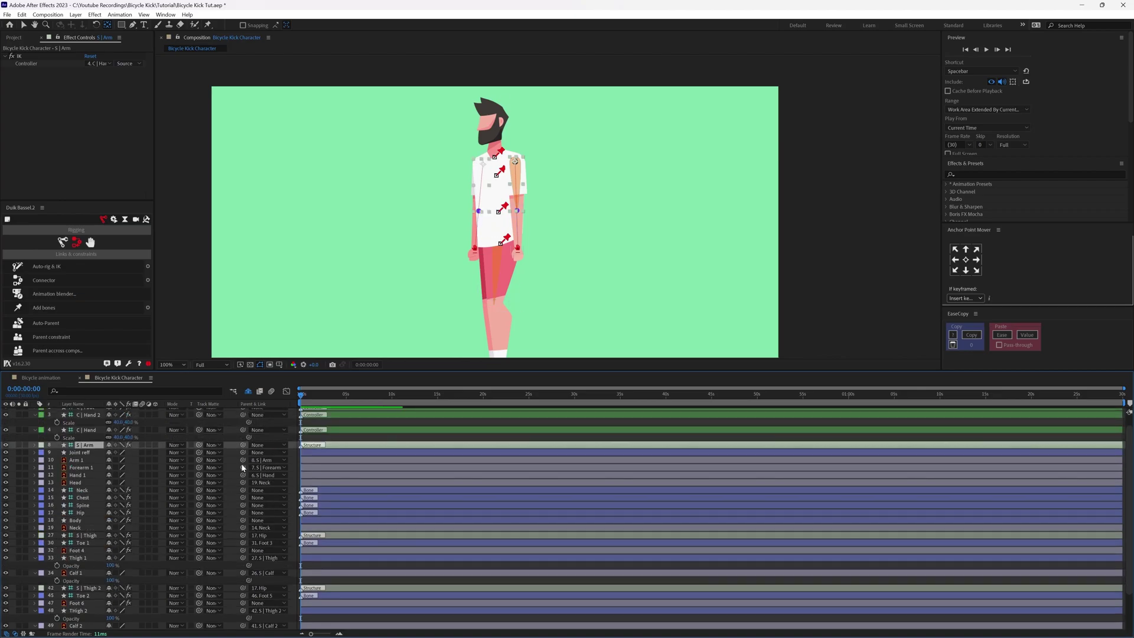
drag(242, 445, 87, 492)
Chain the body bones by parenting Neck to Chest, Chest to Spine and Spine to Hip
click(86, 492)
click(82, 505)
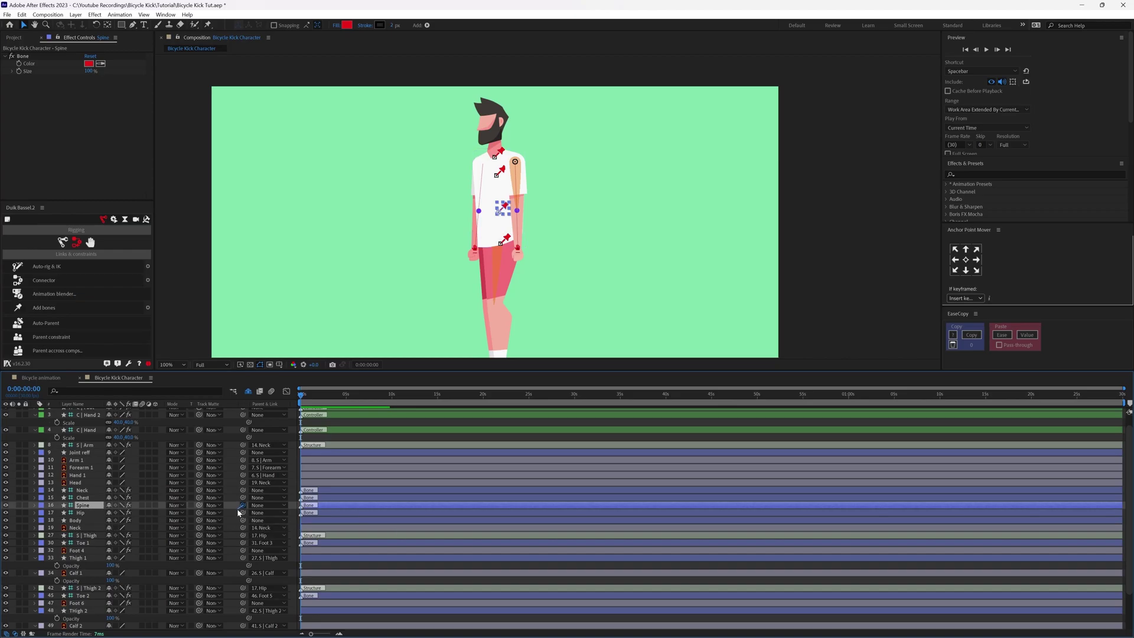
drag(243, 505, 85, 501)
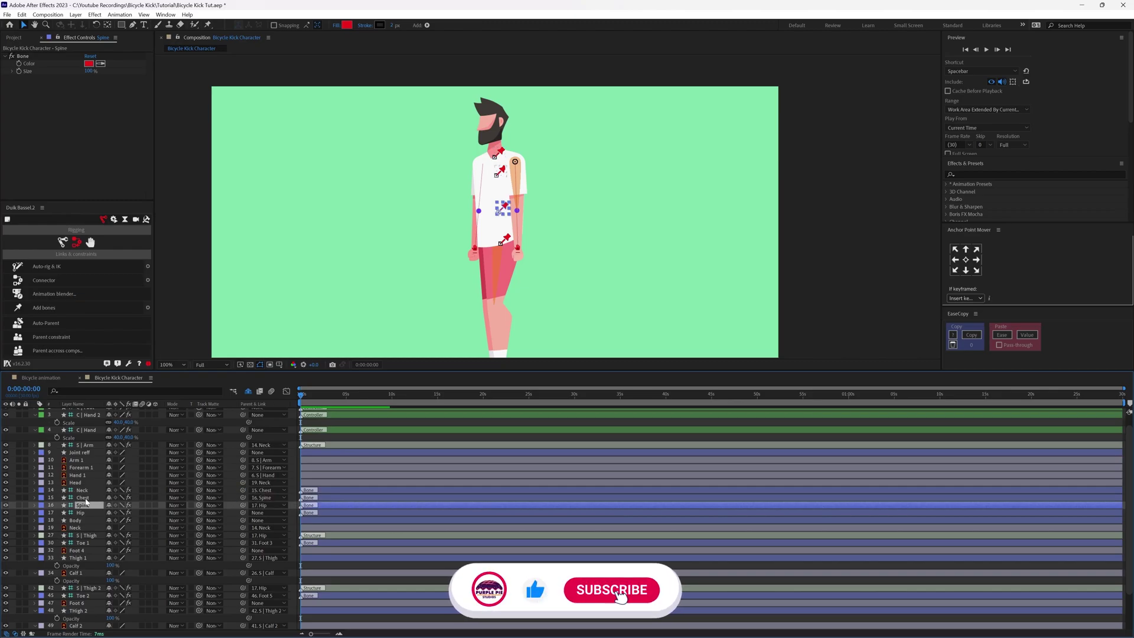
Test the rig by moving the Hip bone down and forward in the composition, and undo the move
click(86, 513)
drag(508, 240, 479, 267)
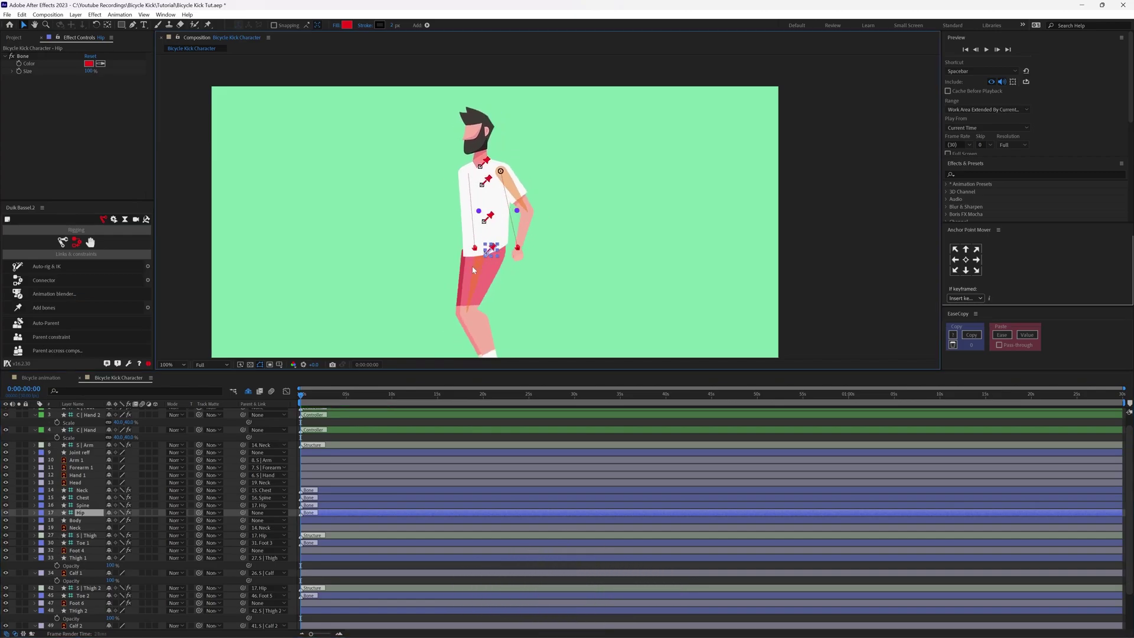
key(ctrl+z)
Parent the C | Hand and C | Hand 2 controllers to the Hip bone, and select the Hip bone
scroll(158, 476, up, 2)
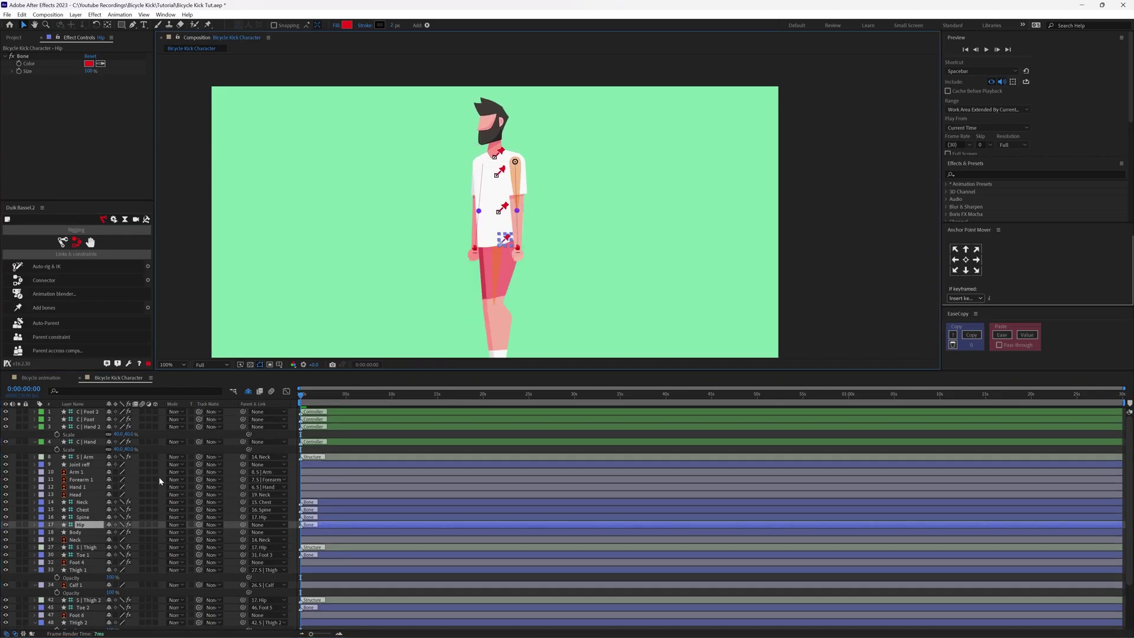
click(92, 427)
ctrl+click(92, 443)
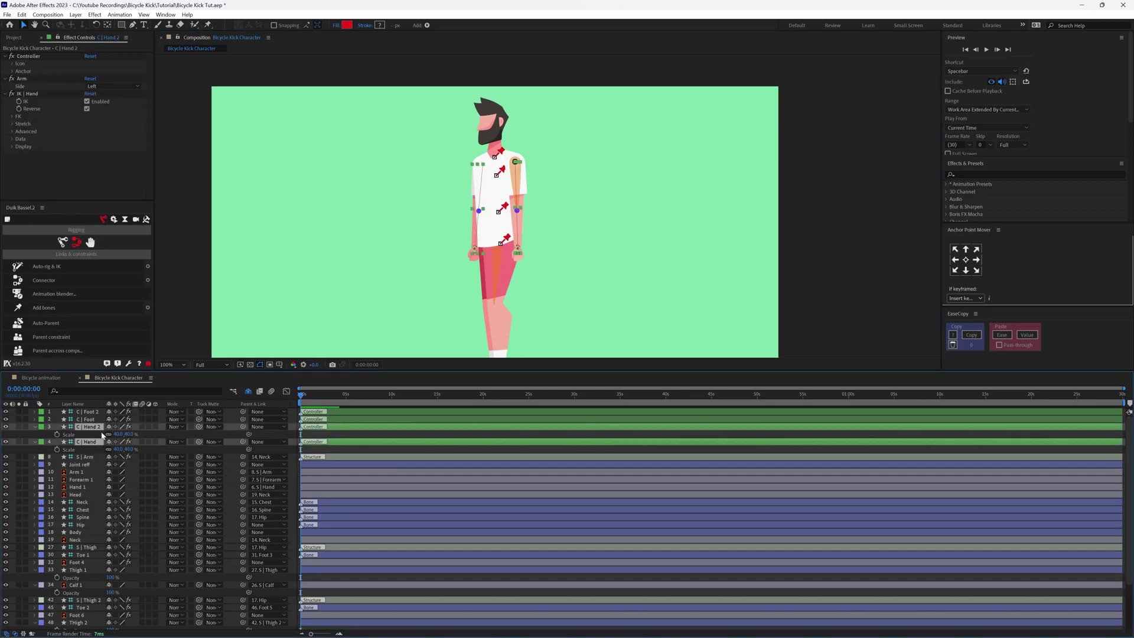
drag(244, 442, 86, 526)
click(85, 526)
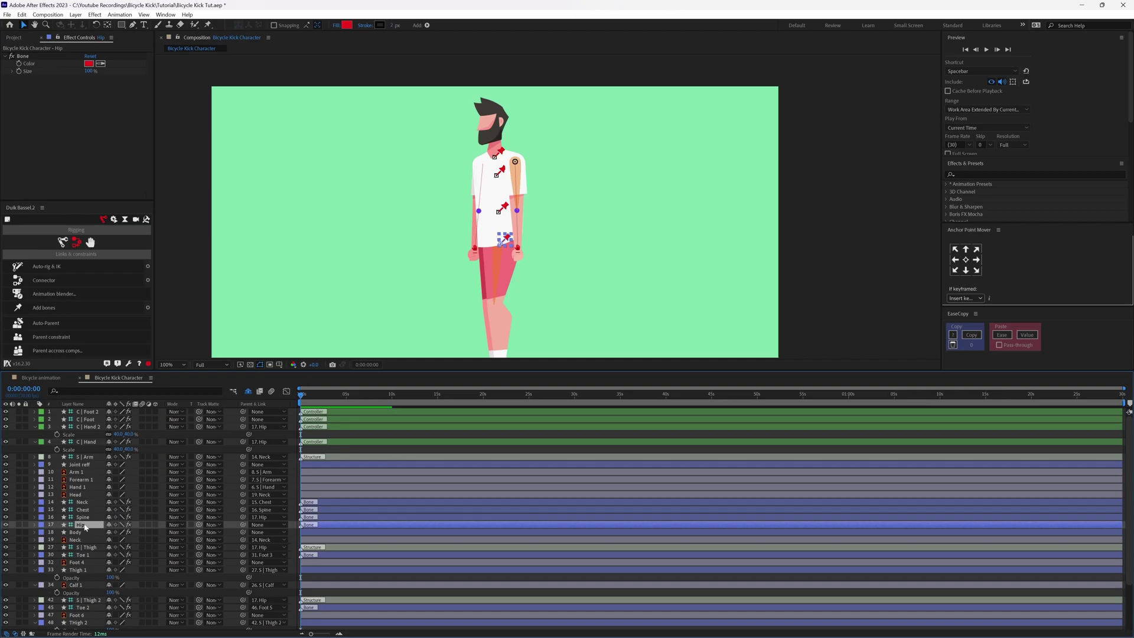
scroll(537, 224, down, 2)
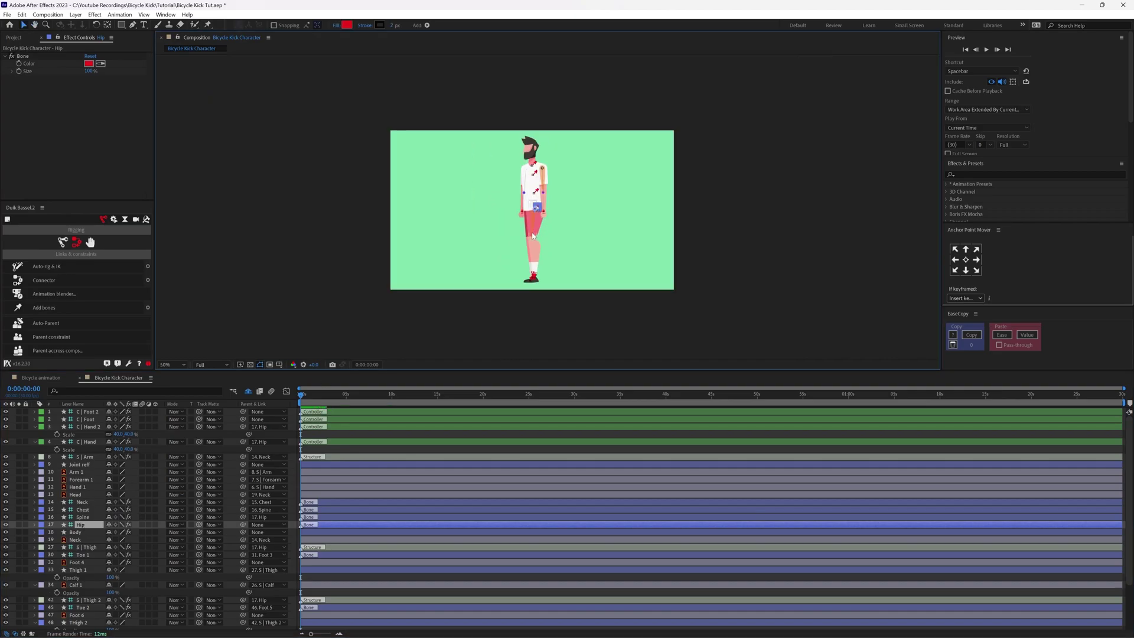
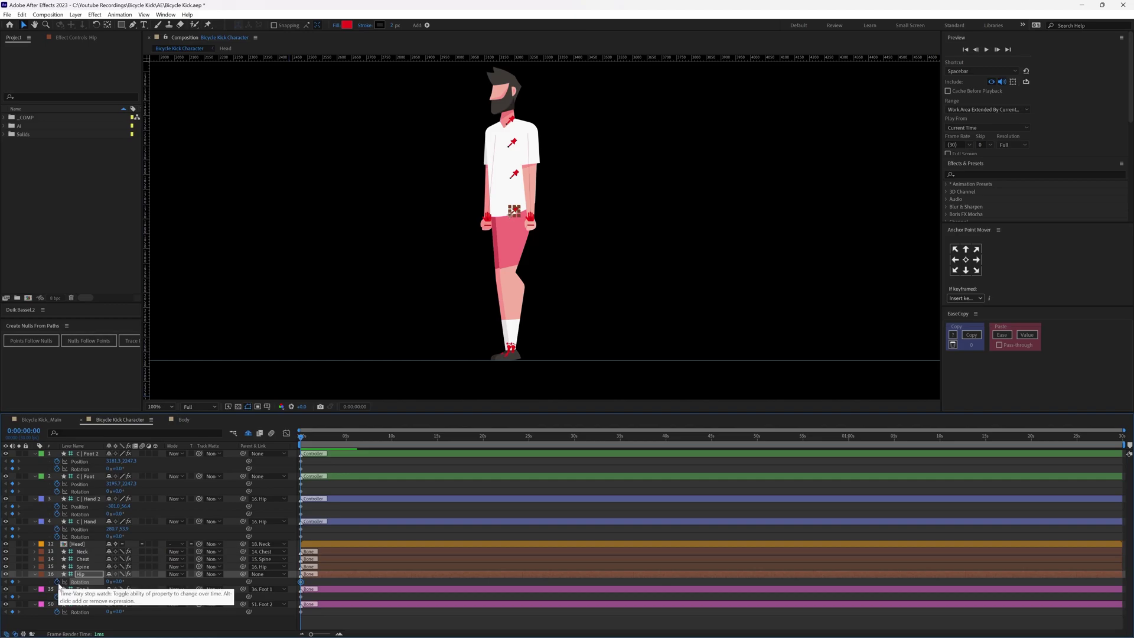
Add starting Rotation keyframes to the Spine, Chest and Neck bones at frame 0
click(83, 567)
shift+click(84, 552)
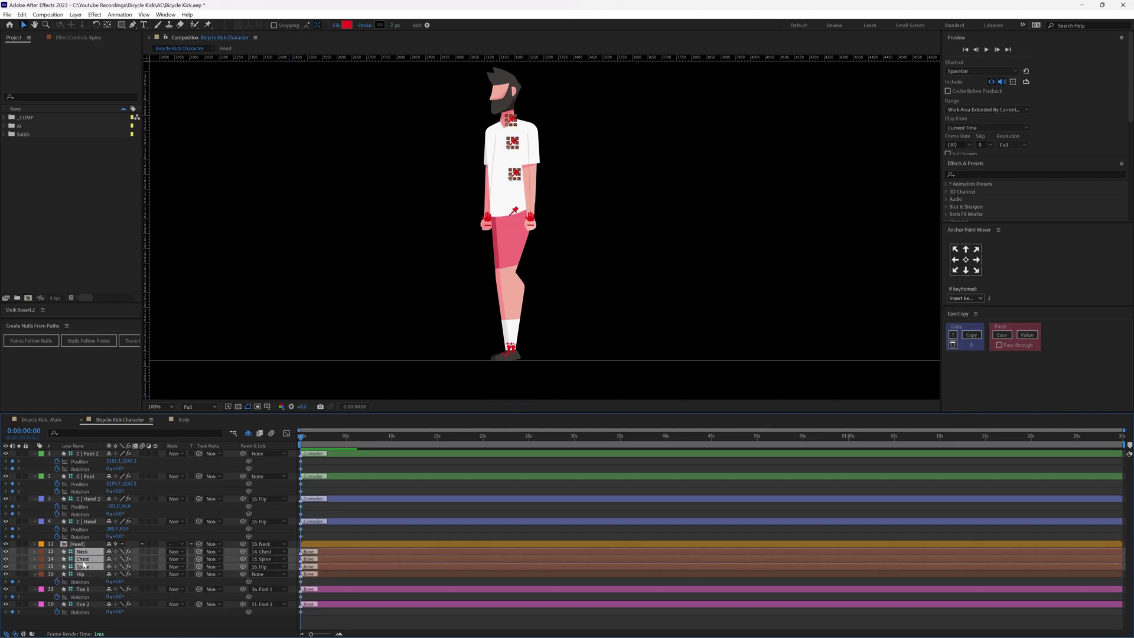
key(r)
click(313, 564)
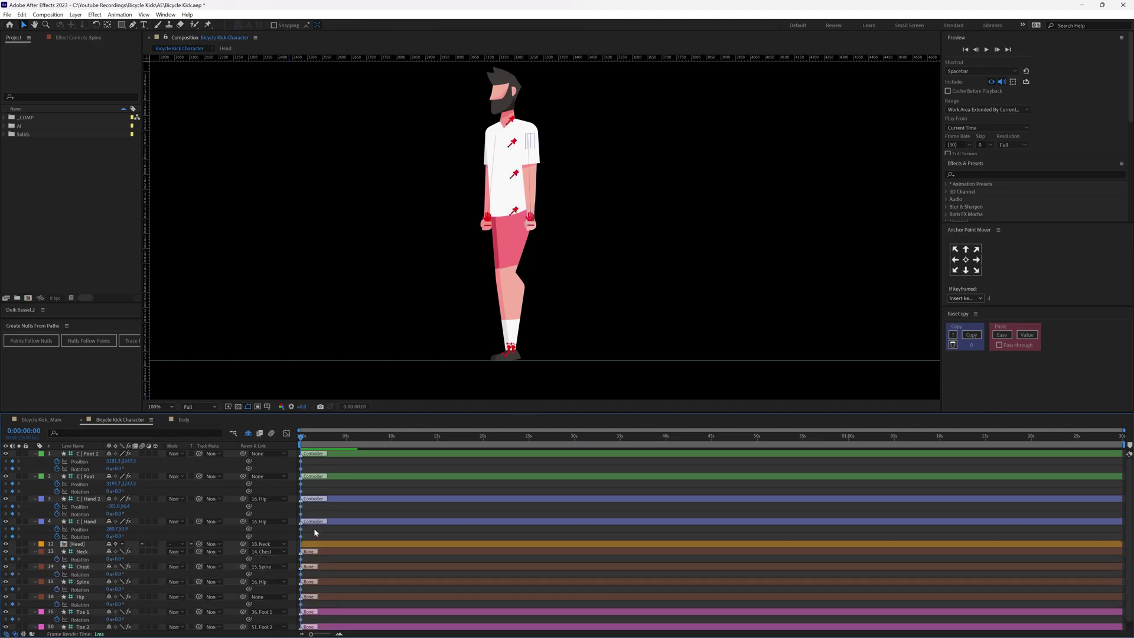
Go to frame 7 and lower the Hip bone's position so the character's knees bend into a crouch
click(24, 429)
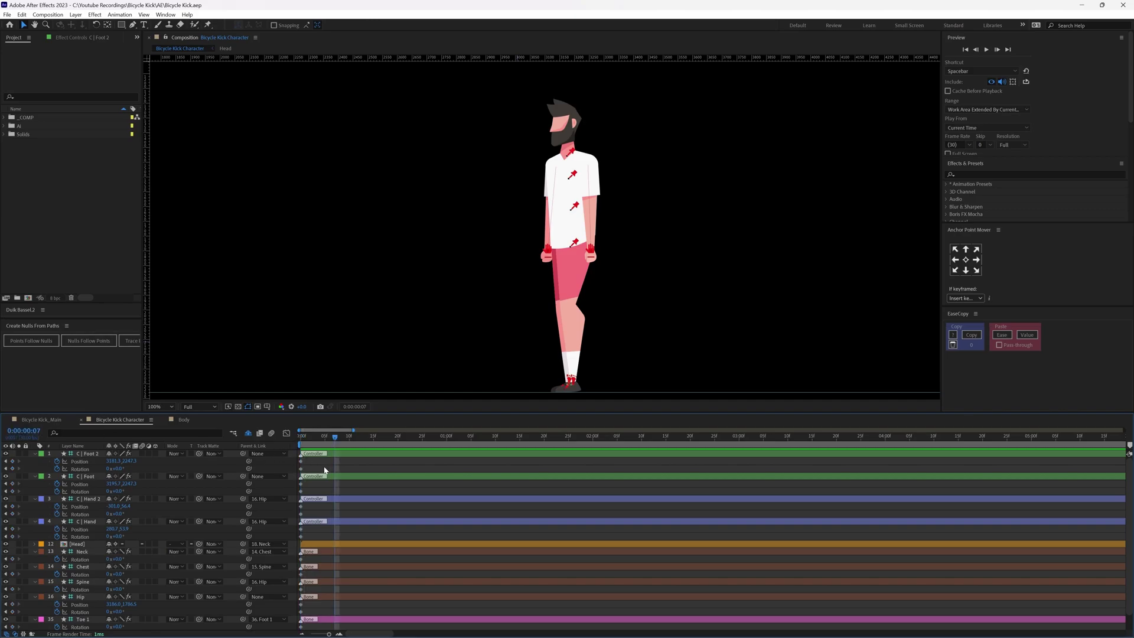
scroll(139, 558, down, 1)
click(94, 581)
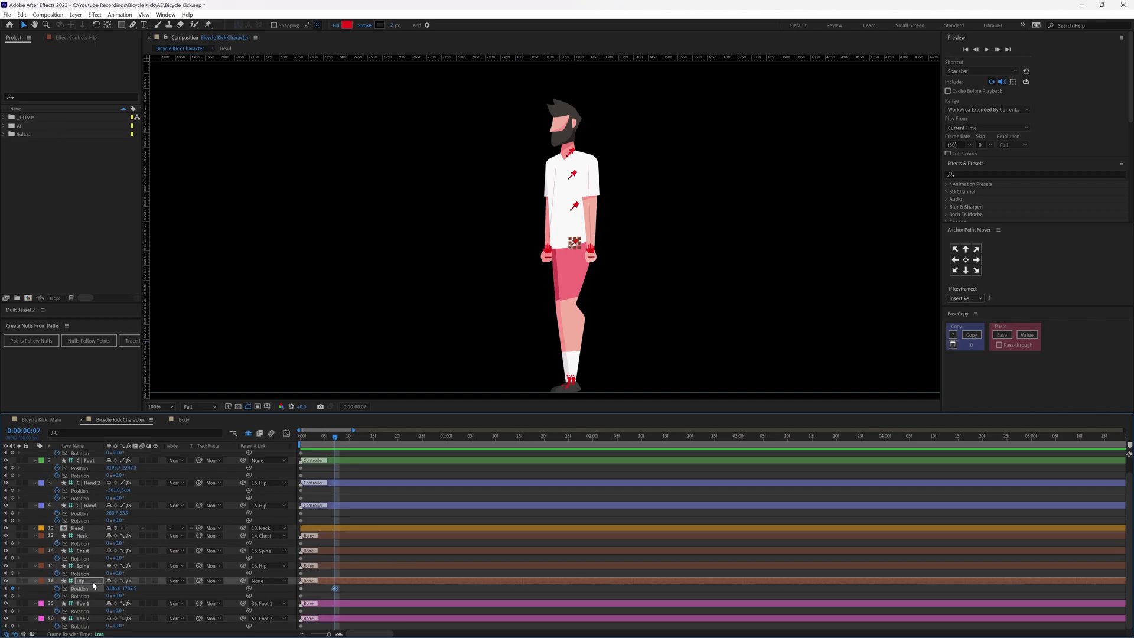
key(Down)
key(Down)
key(Down)
key(Down)
key(Down)
key(Down)
key(Down)
key(Down)
key(Down)
key(Down)
key(Down)
key(Down)
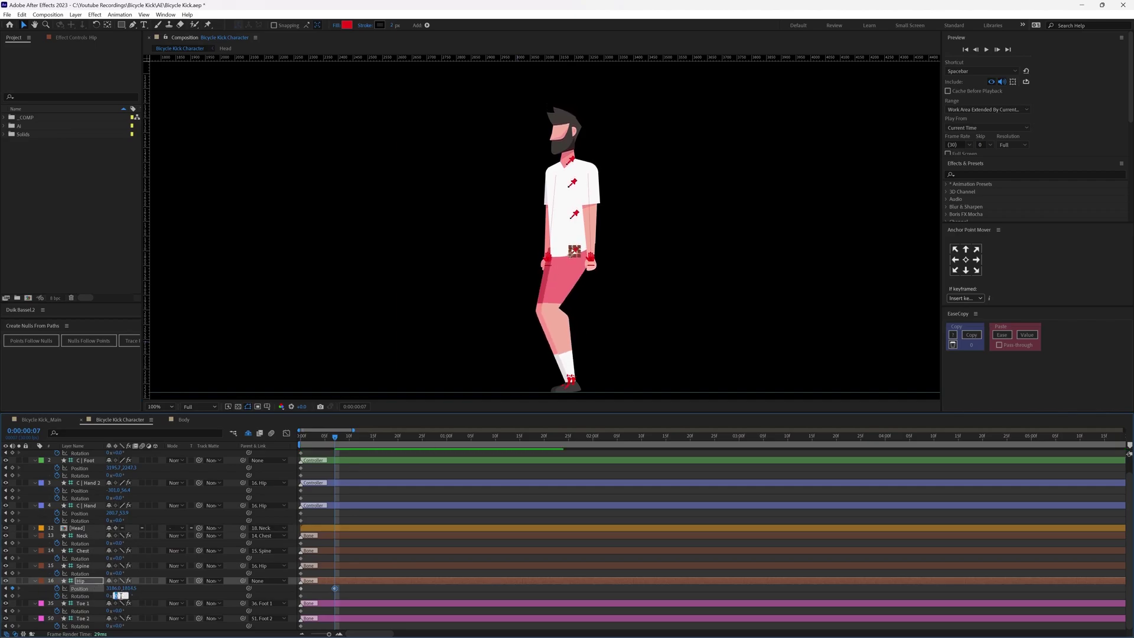
Set the Hip bone's rotation to -7° at frame 7 to lean the body forward
key(Down)
key(Down)
key(Down)
key(Down)
key(Down)
key(Down)
key(Down)
Set the rotation of the Spine, Chest and Neck bones to -4° at frame 7
click(83, 565)
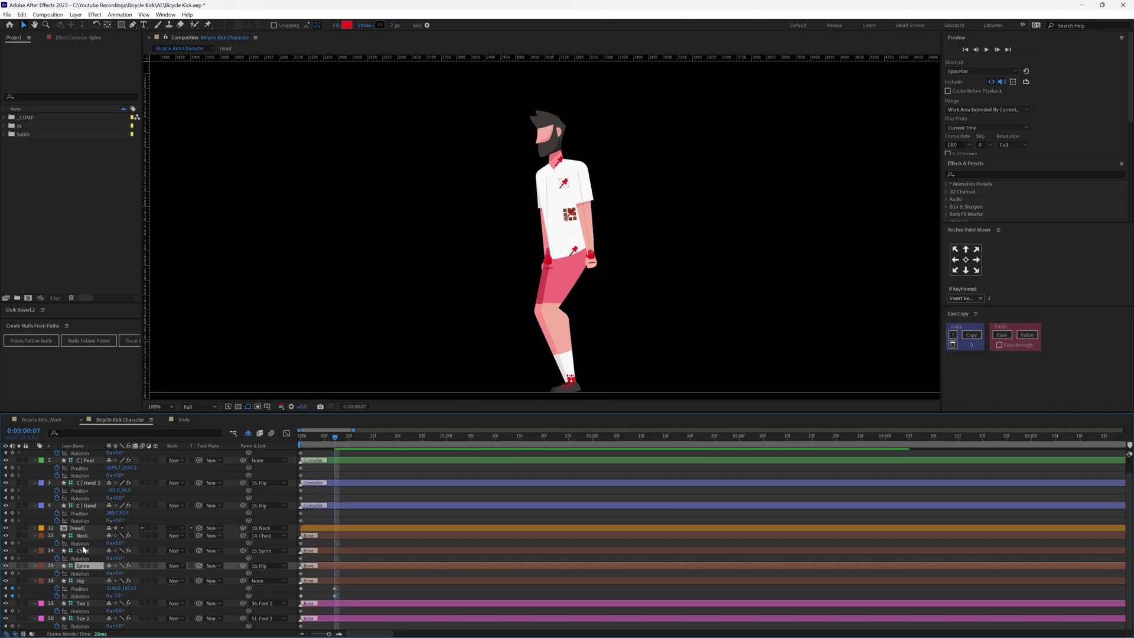
shift+click(82, 536)
click(120, 543)
key(Down)
key(Down)
key(Down)
key(Down)
key(Down)
key(Down)
key(Up)
key(Up)
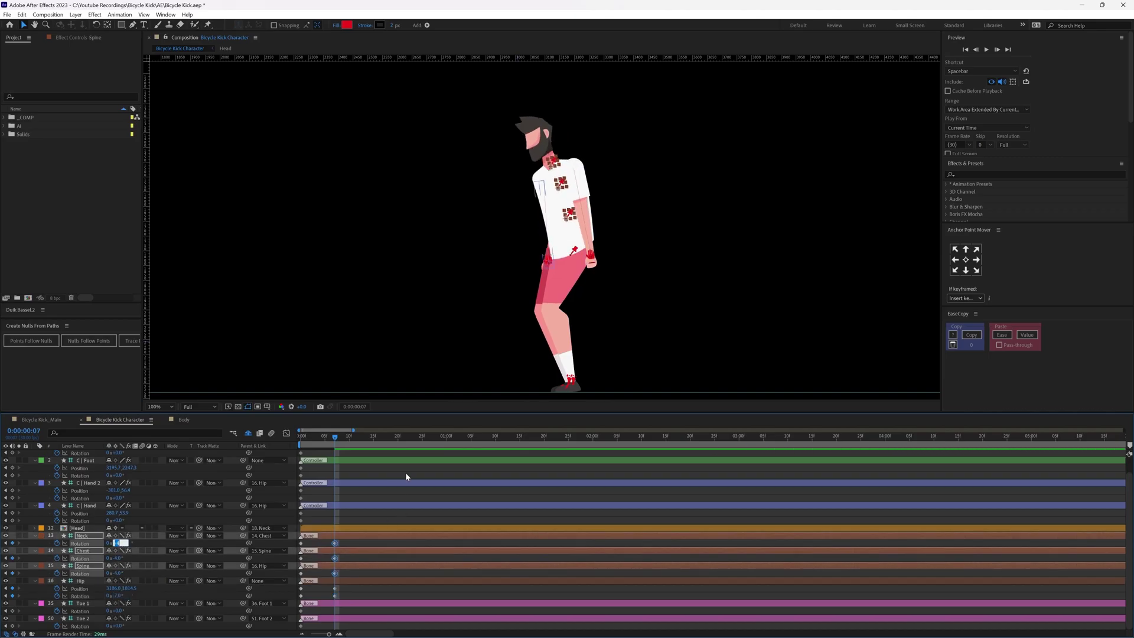
Pose the arms at frame 7 by moving C | Hand behind the body and C | Hand 2 forward, rotating the front hand
click(411, 462)
click(591, 289)
drag(590, 256, 607, 242)
click(548, 261)
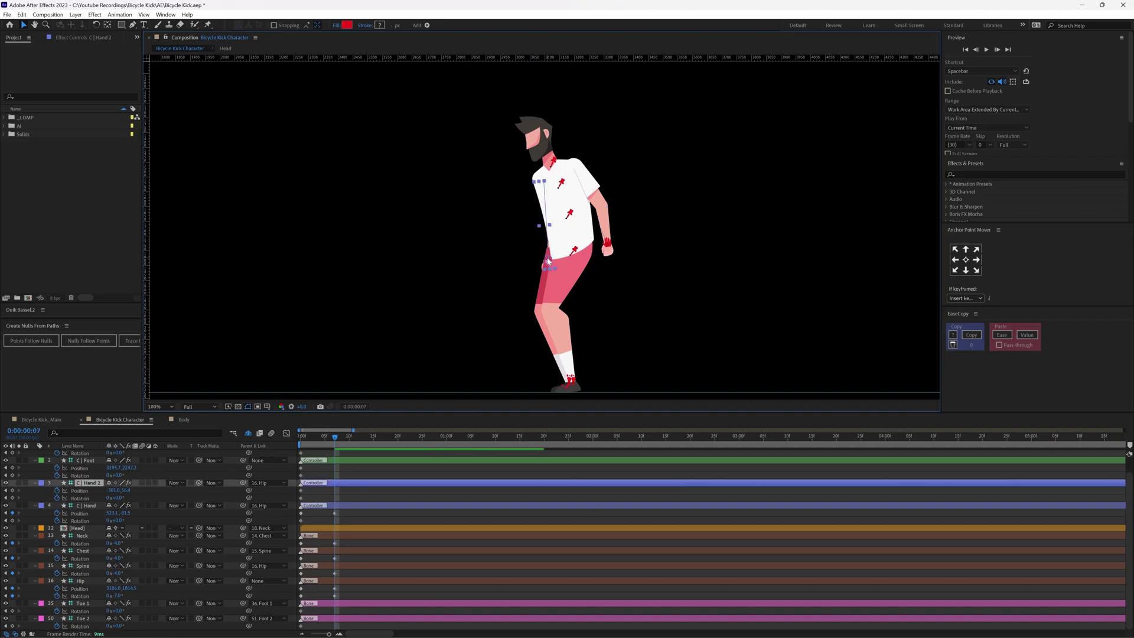
drag(120, 498, 156, 498)
Keyframe the Head layer's rotation from frame 0 and tilt the head slightly forward at frame 7
click(78, 527)
key(r)
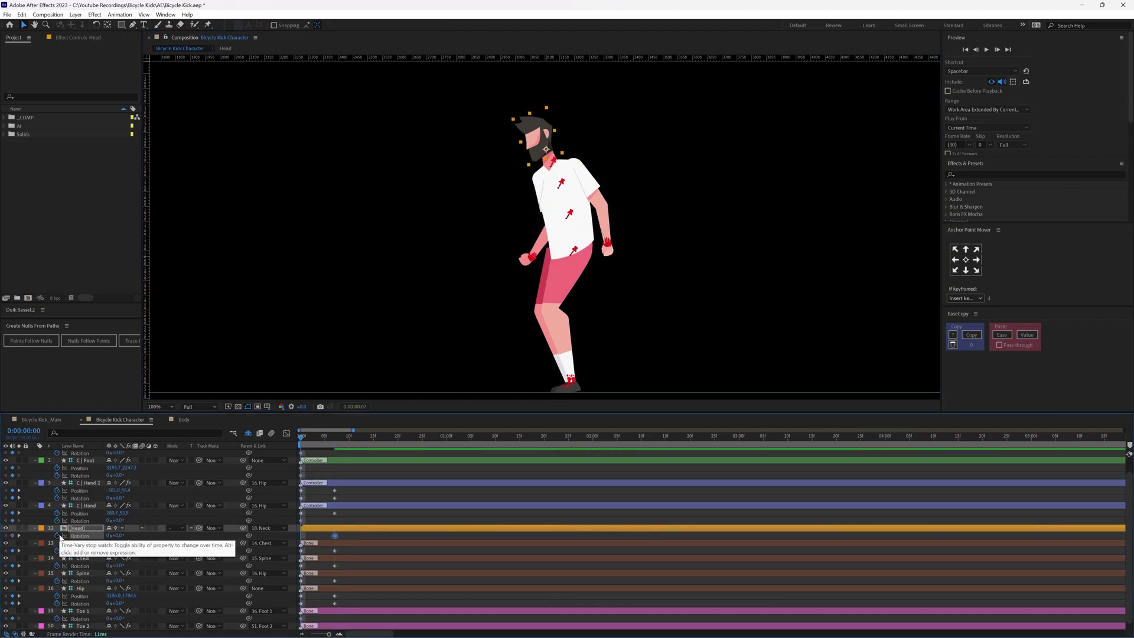
click(57, 535)
drag(120, 535, 114, 535)
Add keyframes at frame 7 to the foot controllers and the other rig properties still missing one
scroll(35, 501, up, 1)
click(13, 467)
scroll(12, 490, down, 1)
click(366, 487)
Advance 12 frames to frame 19 and add keyframes there to all the animated controller and bone properties
scroll(447, 481, up, 1)
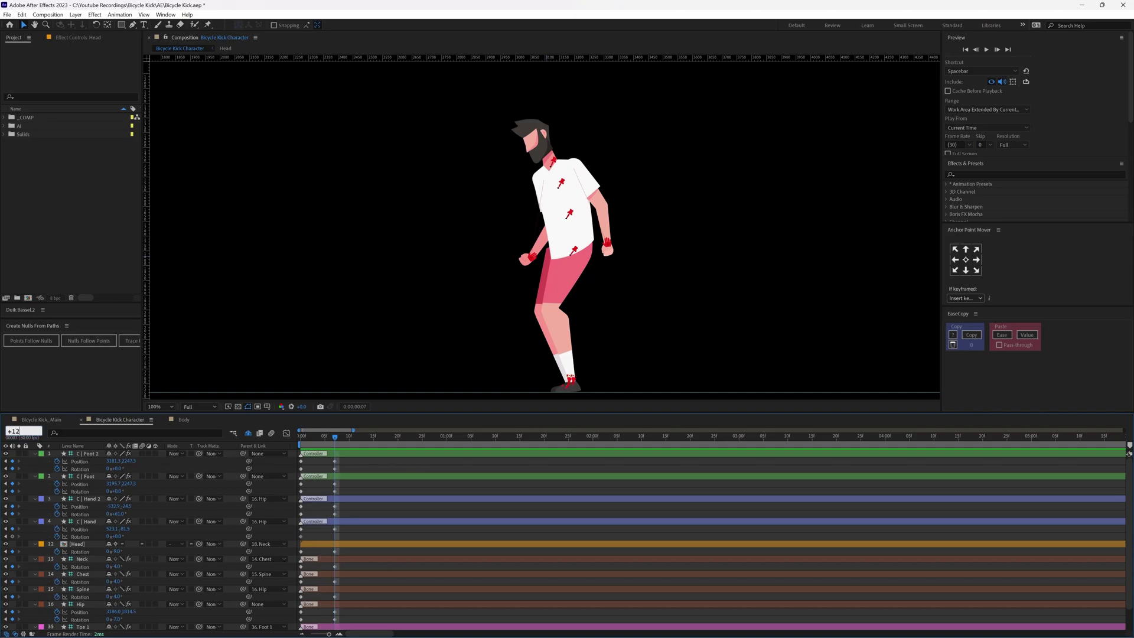
key(Return)
key(comma)
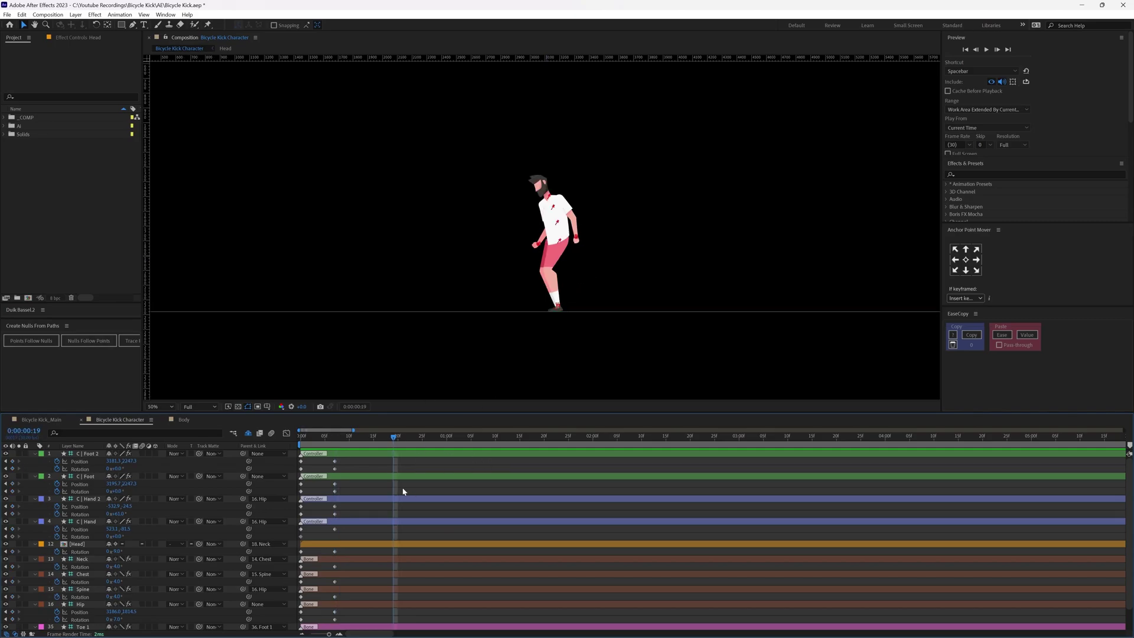
scroll(24, 620, down, 1)
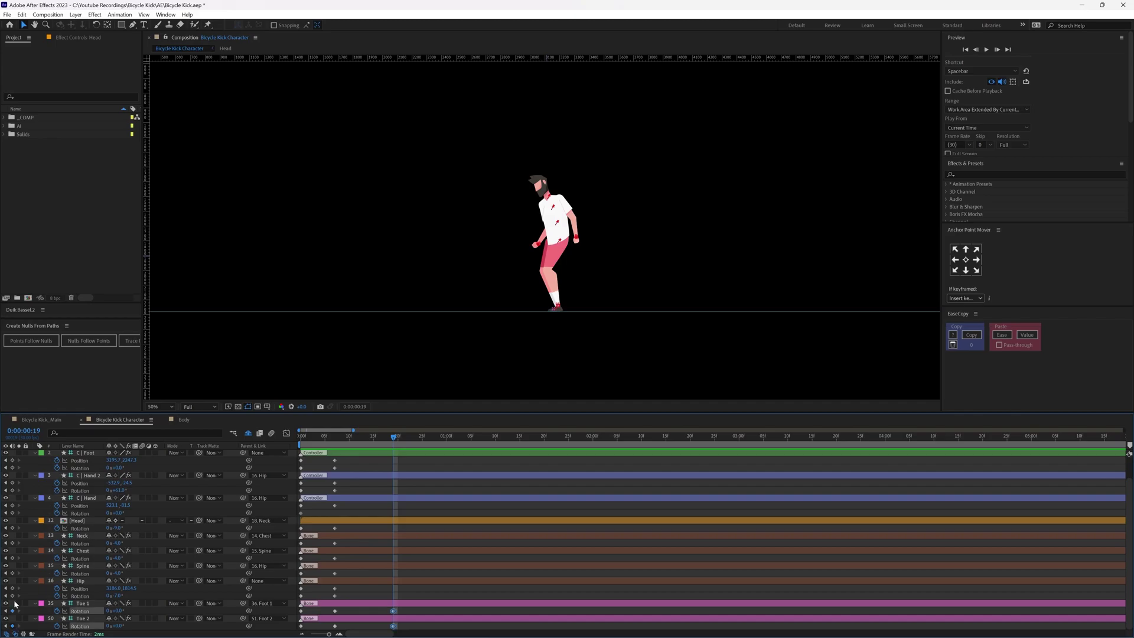
drag(15, 601, 13, 459)
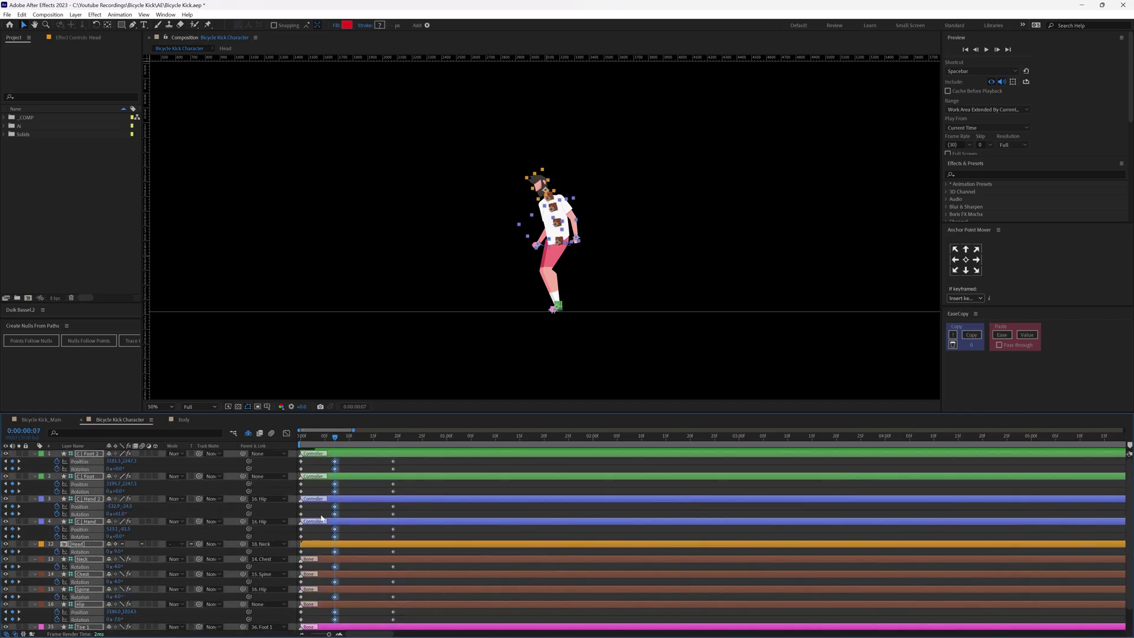
key(k)
click(399, 469)
Raise the Hip bone and both foot controllers together at frame 19 to lift the character off the ground
click(86, 605)
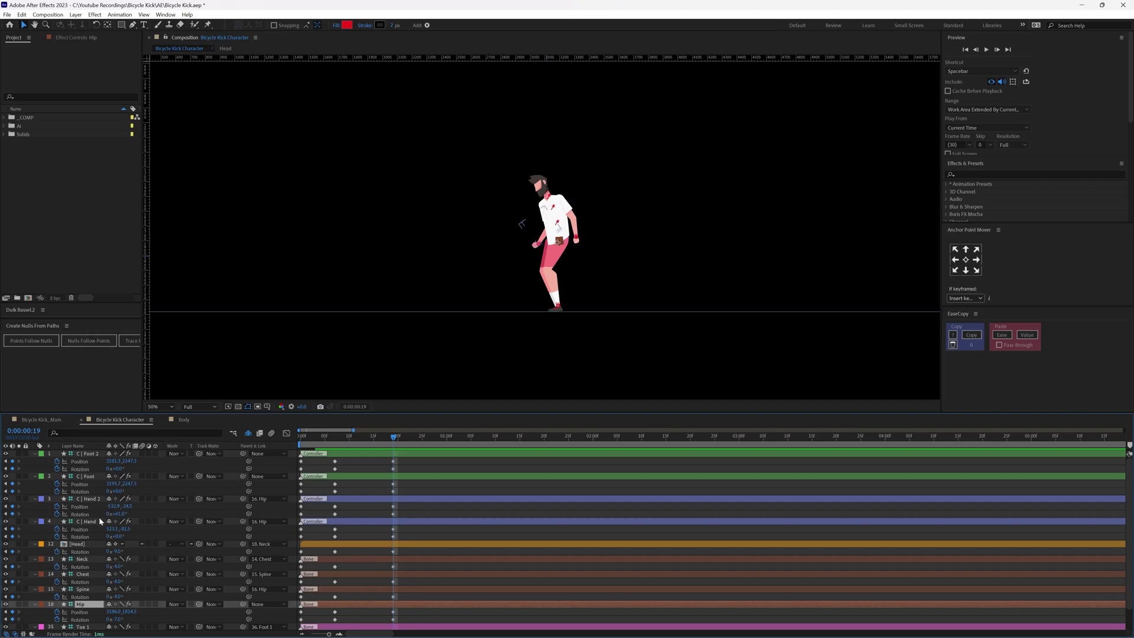
ctrl+click(90, 477)
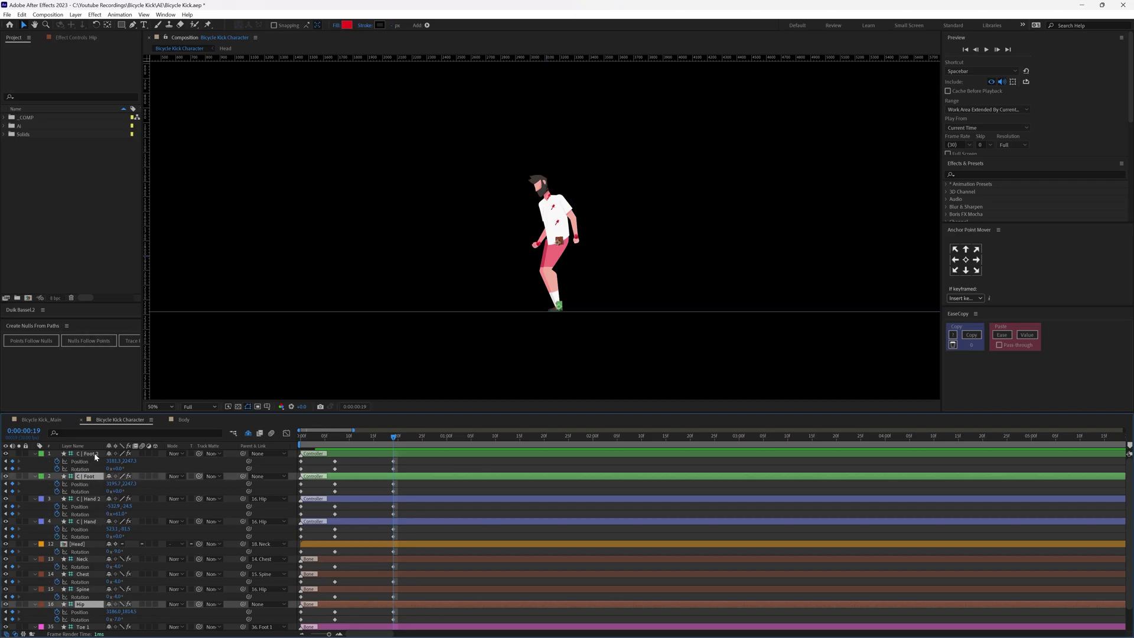
ctrl+click(94, 454)
scroll(506, 299, up, 1)
key(space)
drag(591, 272, 568, 135)
scroll(643, 179, down, 1)
key(space)
drag(643, 180, 655, 217)
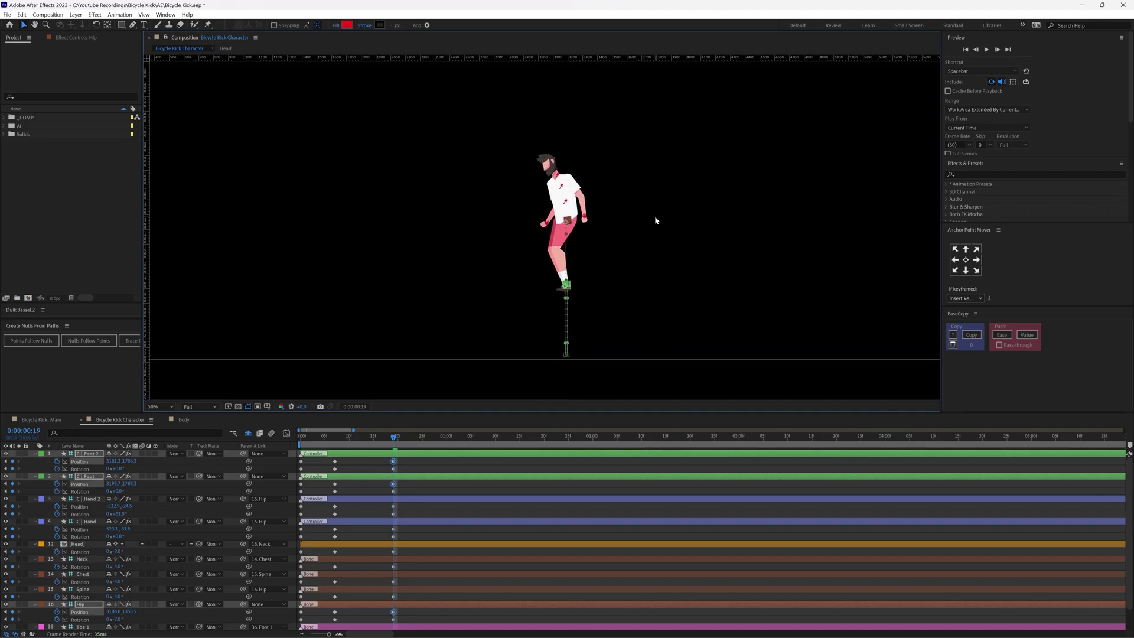
key(Down)
key(Down)
key(Down)
key(Down)
key(Down)
key(Down)
key(Down)
click(442, 468)
At frame 19, rotate the Hip bone to lean the body back and place the foot controllers in a kicking pose
drag(118, 619, 162, 619)
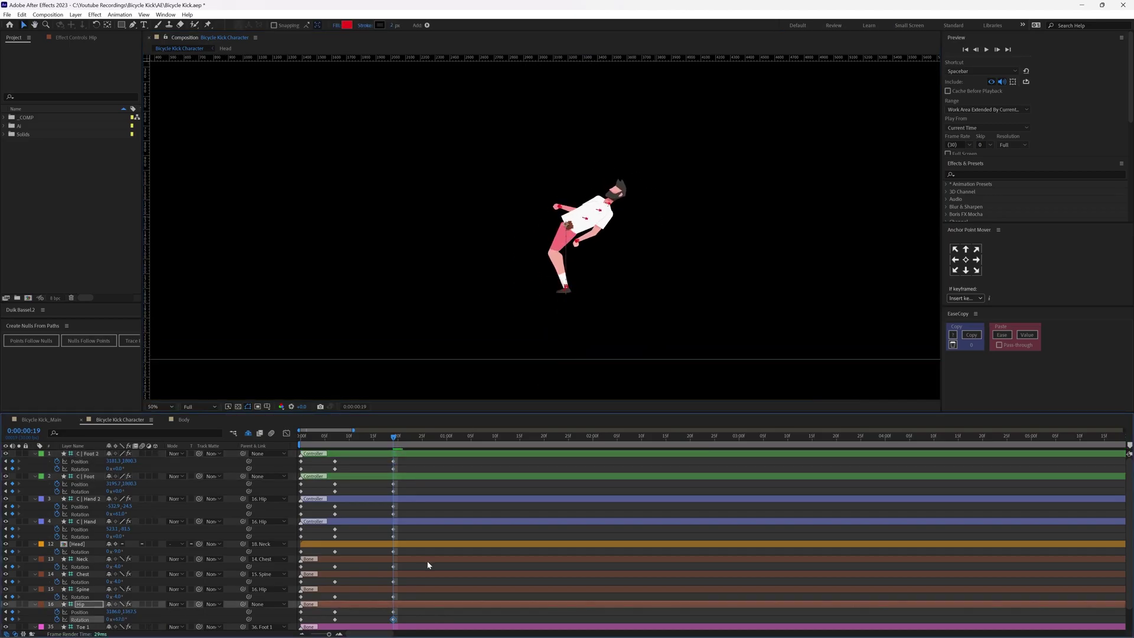
click(428, 565)
scroll(537, 214, up, 1)
drag(600, 363, 483, 168)
drag(119, 491, 149, 473)
scroll(536, 142, up, 1)
drag(427, 192, 468, 151)
Reposition both hand controllers below the tilted body at frame 19 and adjust the C | Hand 2 rotation
scroll(543, 234, down, 2)
scroll(544, 227, up, 1)
drag(621, 322, 652, 335)
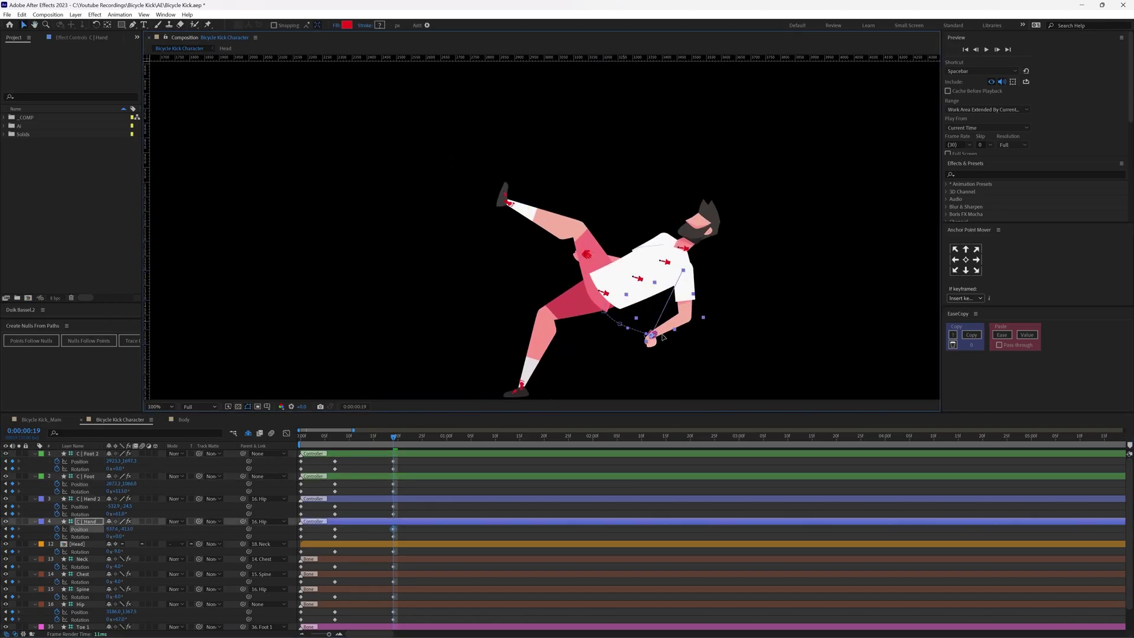
drag(586, 254, 622, 315)
drag(119, 513, 126, 551)
Adjust the position of the C | Foot 2 controller slightly to refine the lower leg's pose at frame 19
scroll(541, 229, down, 1)
scroll(580, 290, up, 1)
drag(485, 327, 510, 321)
click(516, 208)
scroll(515, 208, down, 1)
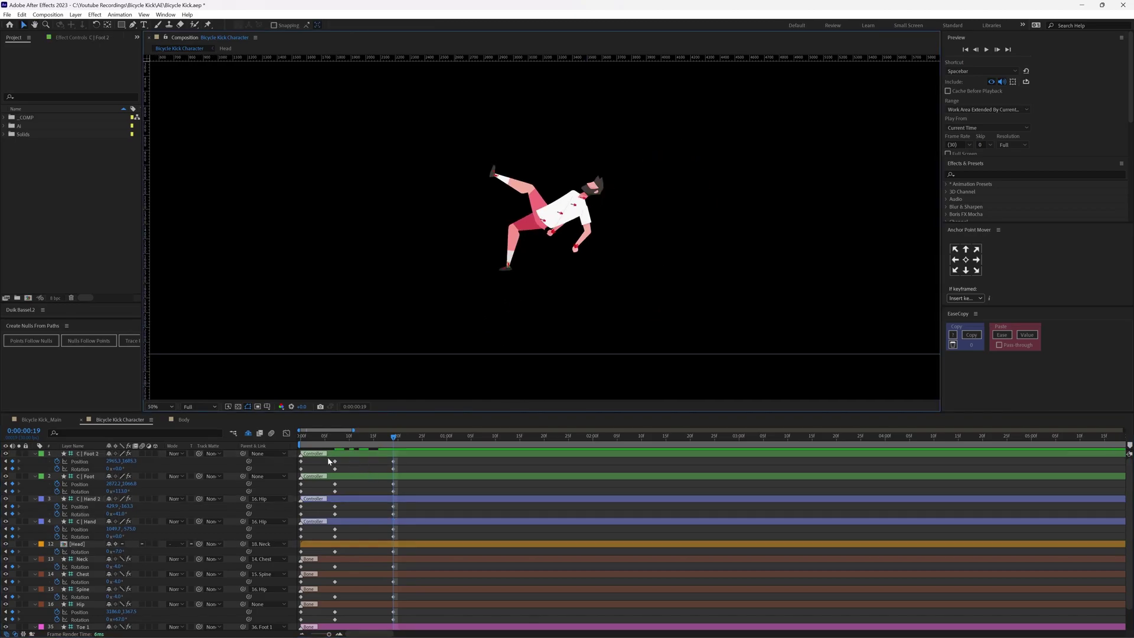
Compare the character's in-between pose at frame 12 with the poses at frames 7 and 19
click(334, 440)
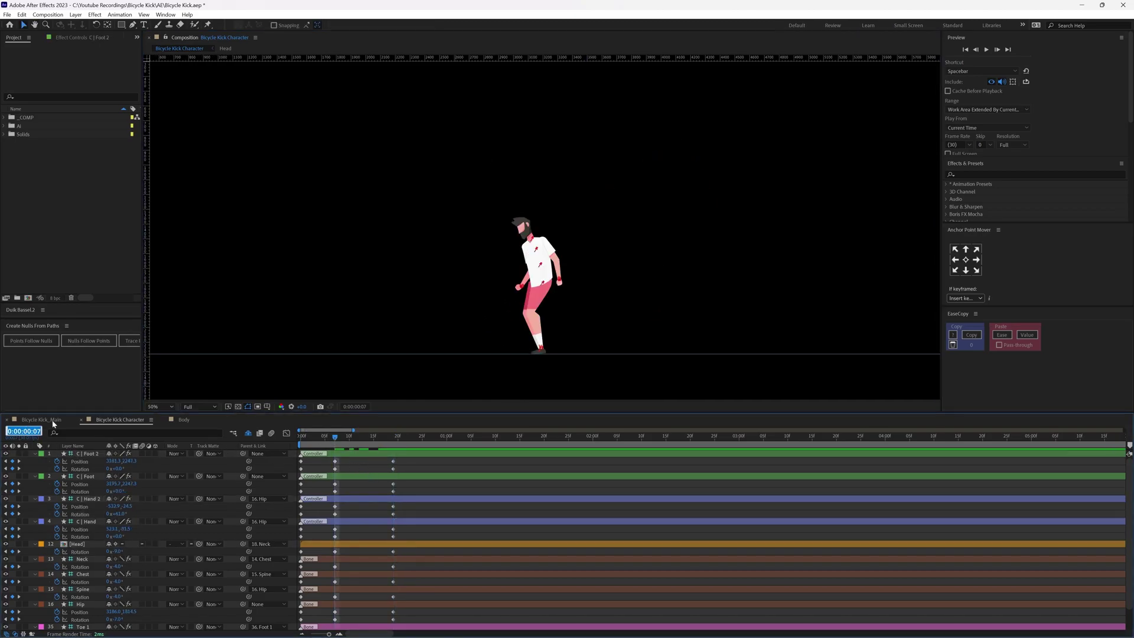
text(+5)
key(Return)
scroll(529, 310, up, 2)
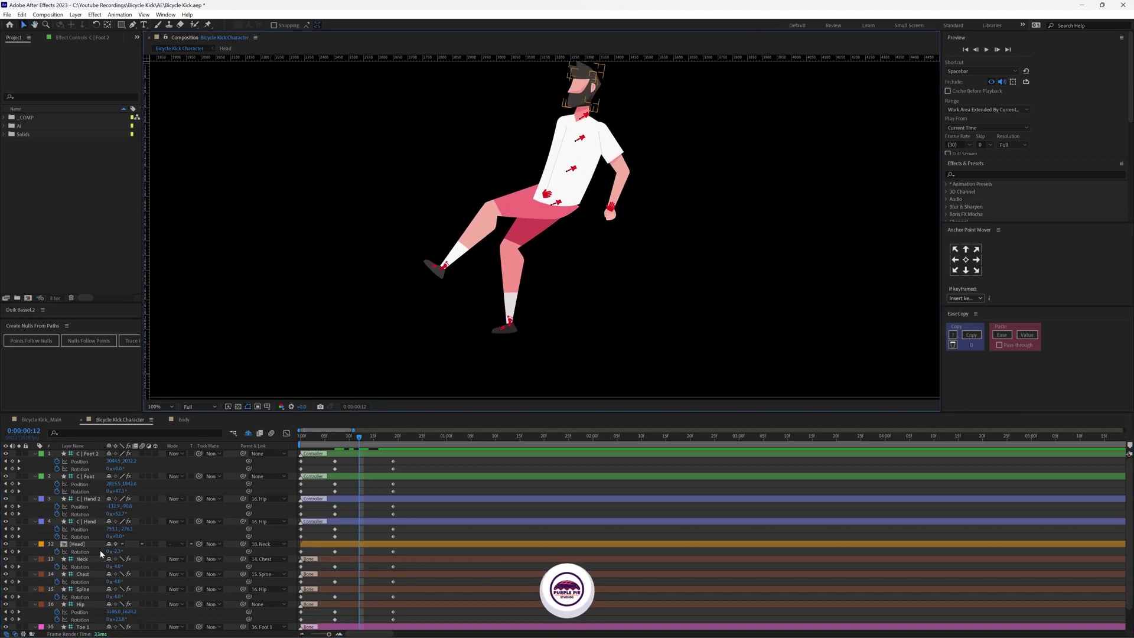
click(81, 604)
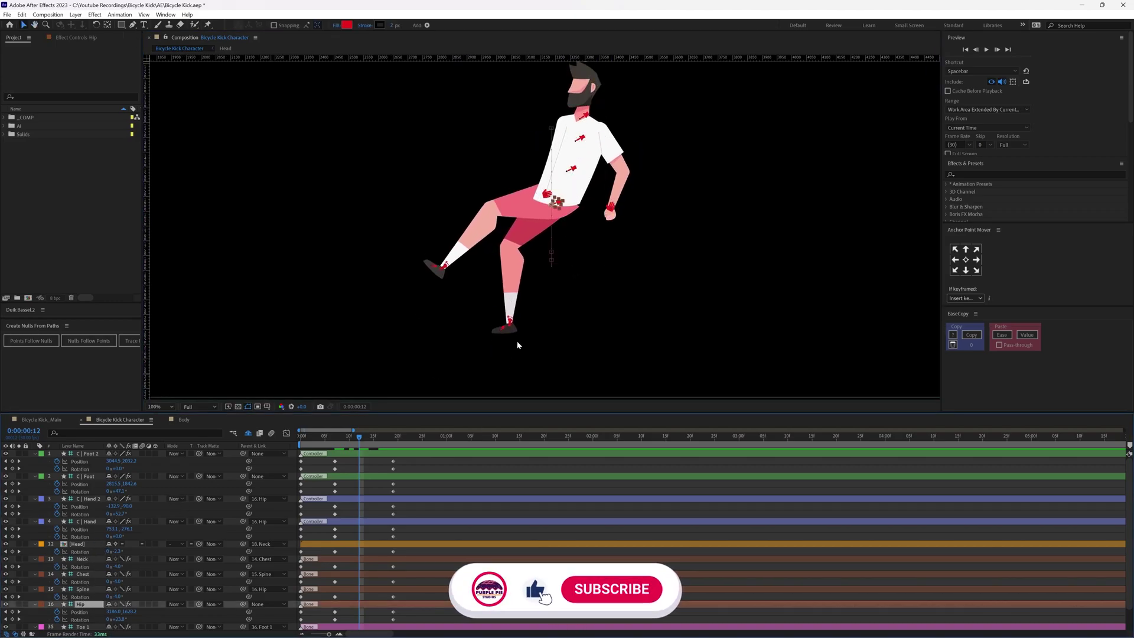
drag(564, 309, 556, 279)
click(444, 464)
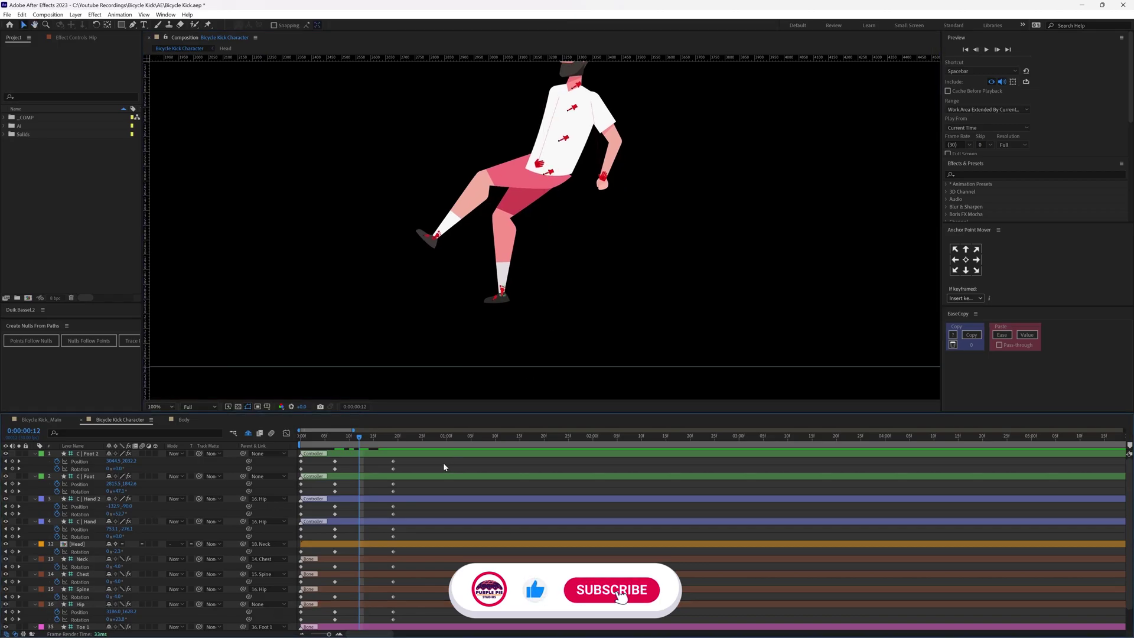
click(393, 439)
key(comma)
key(comma)
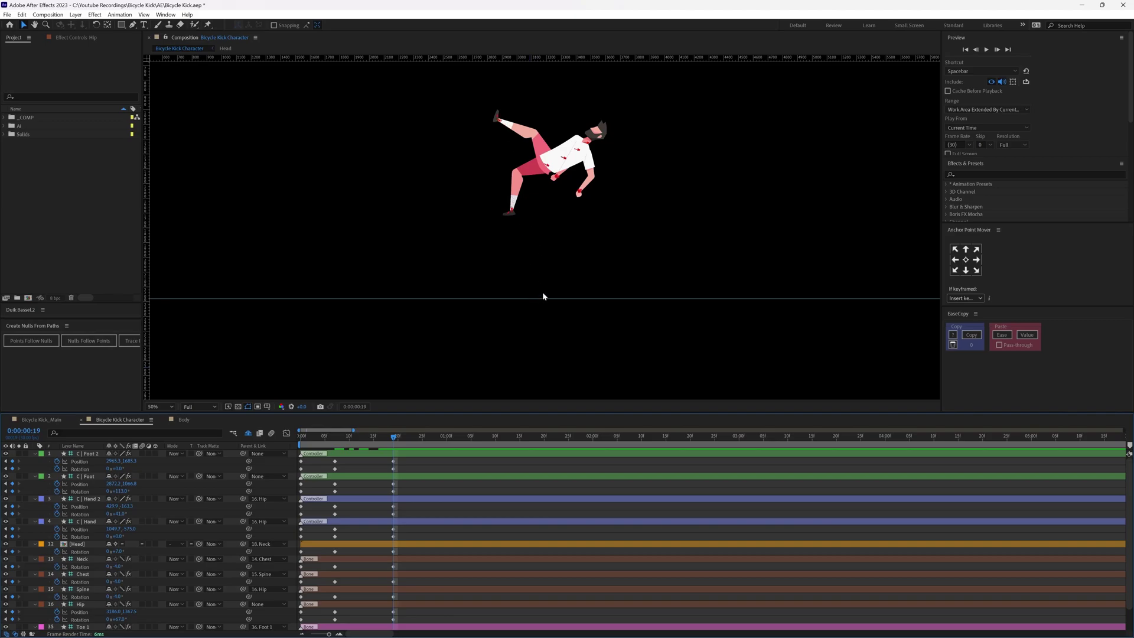
Copy the C | Foot position and rotation keyframes from frame 7 to frame 12
key(Page_Up)
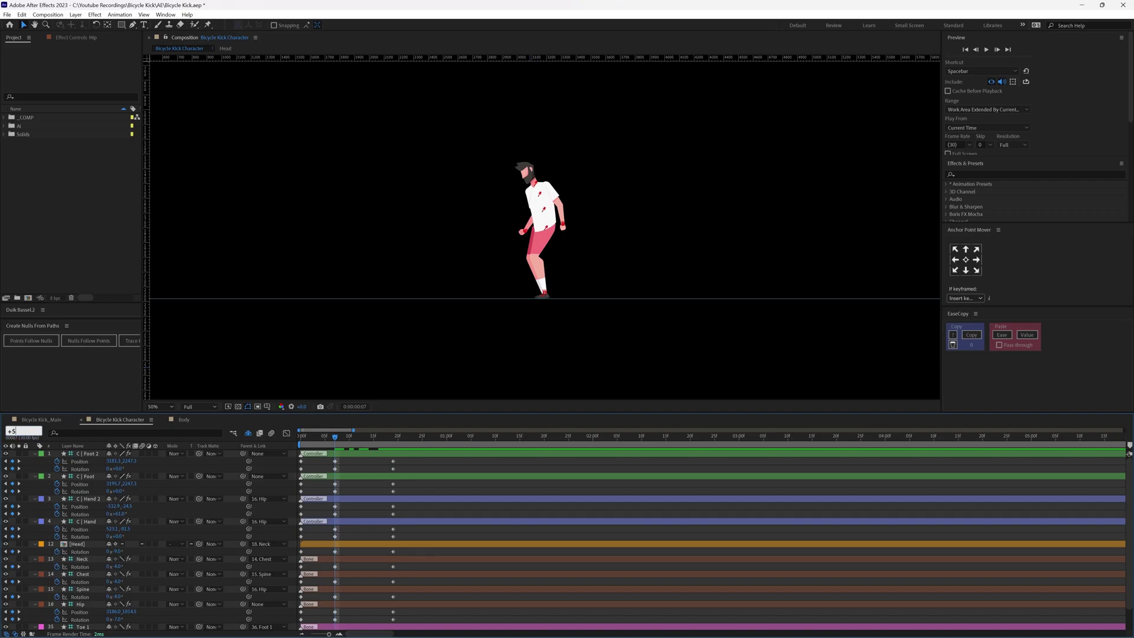
key(period)
key(h)
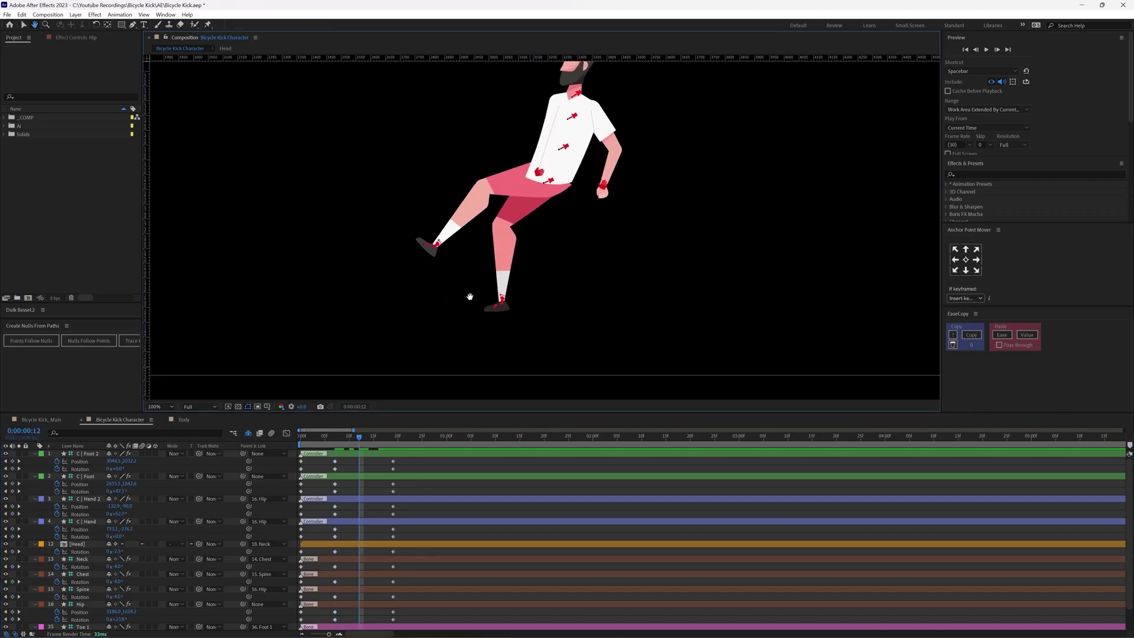
click(350, 457)
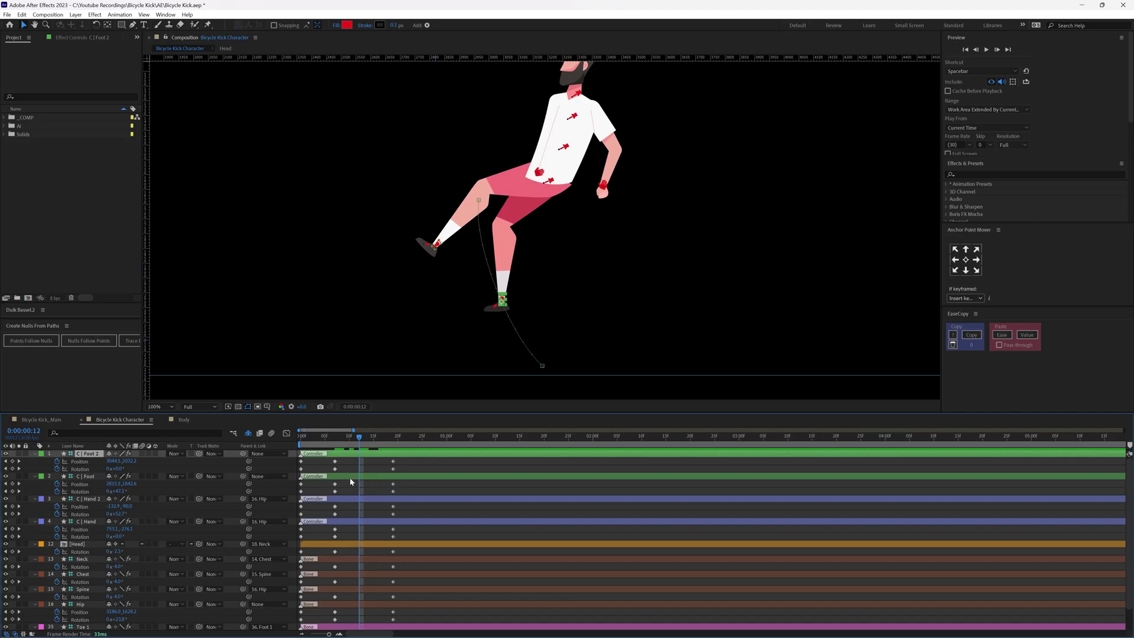
click(351, 481)
drag(343, 482, 324, 497)
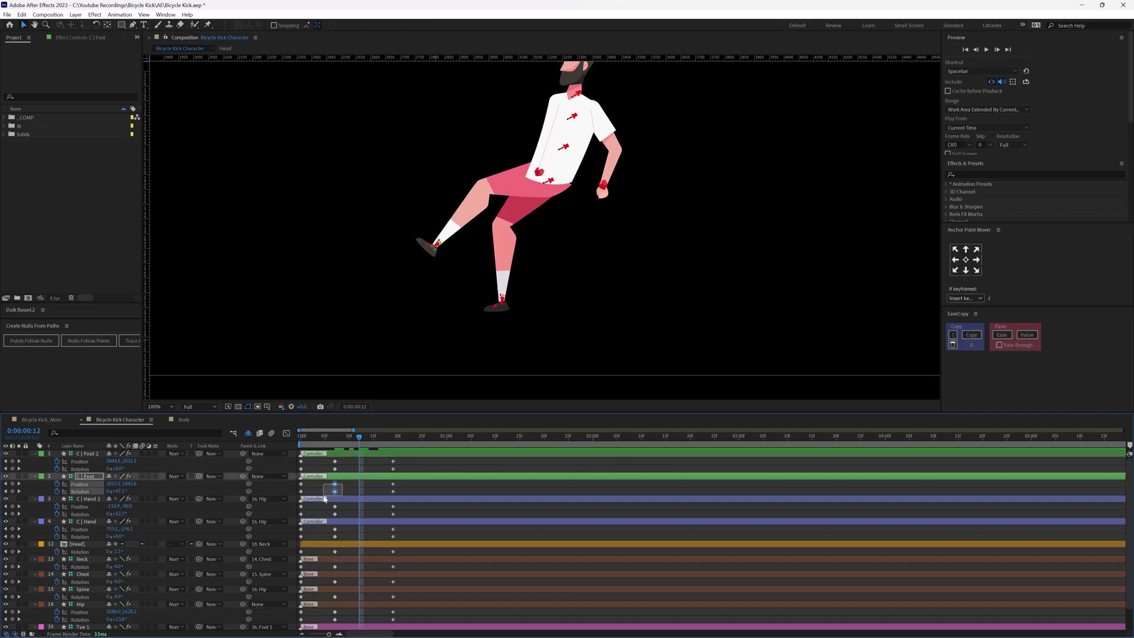
key(ctrl+c)
key(ctrl+v)
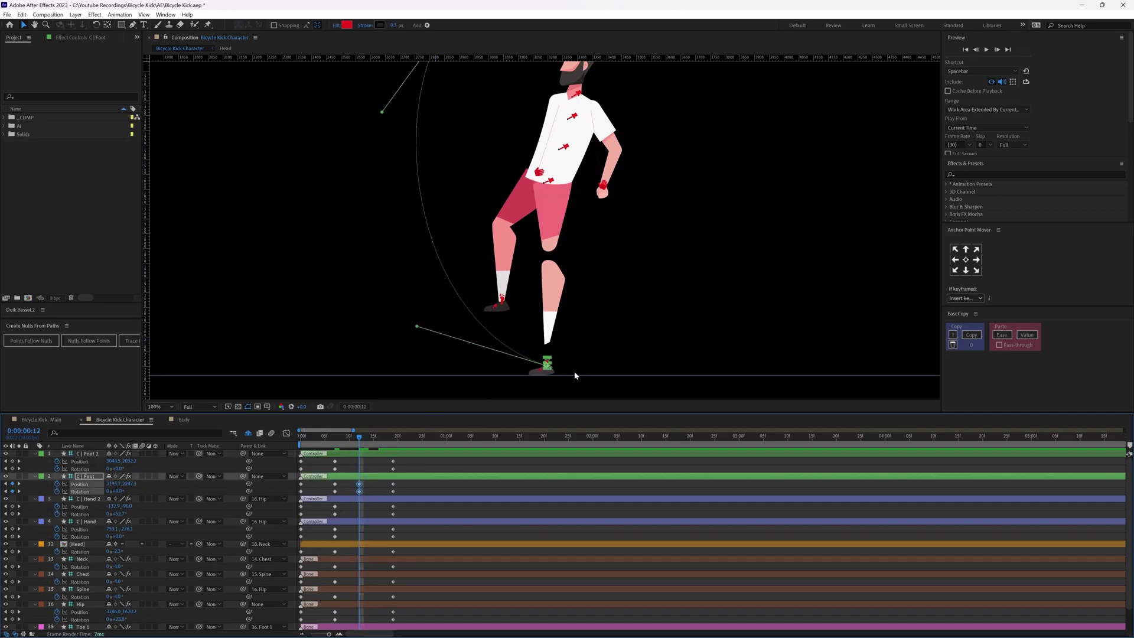
Lower the Hip bone at frame 12 and rotate the C | Foot 2 controller so the raised foot points down
drag(551, 182, 550, 231)
click(500, 300)
drag(119, 469, 111, 471)
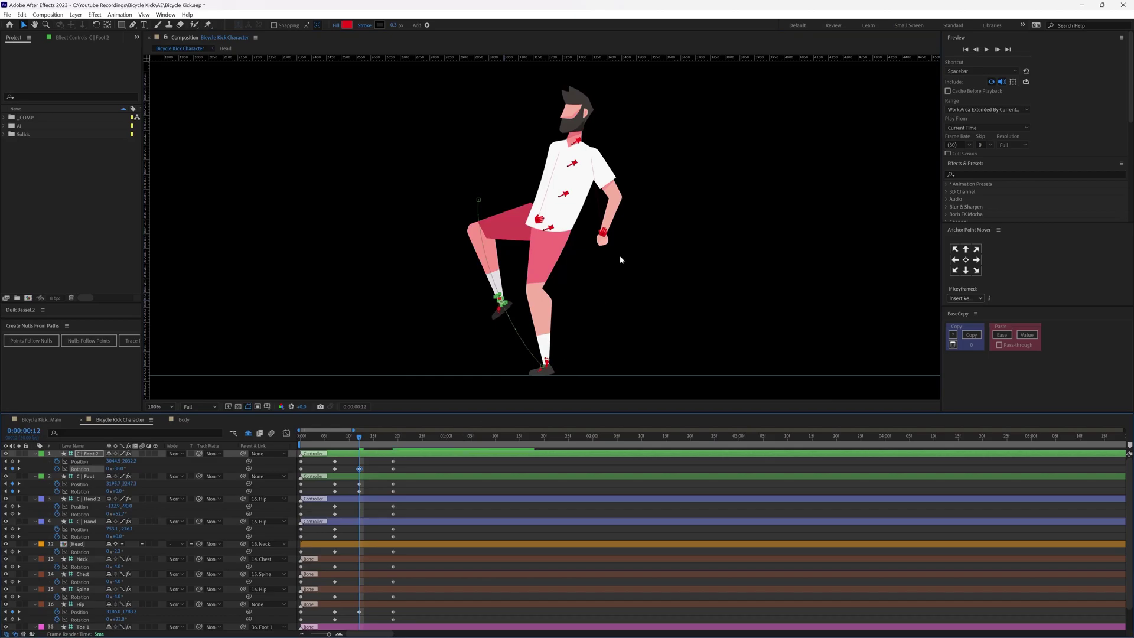
Raise the C | Hand 2 controller in front of the chest at frame 12 and rotate it to match
drag(620, 260, 629, 320)
drag(548, 279, 495, 201)
drag(116, 513, 147, 510)
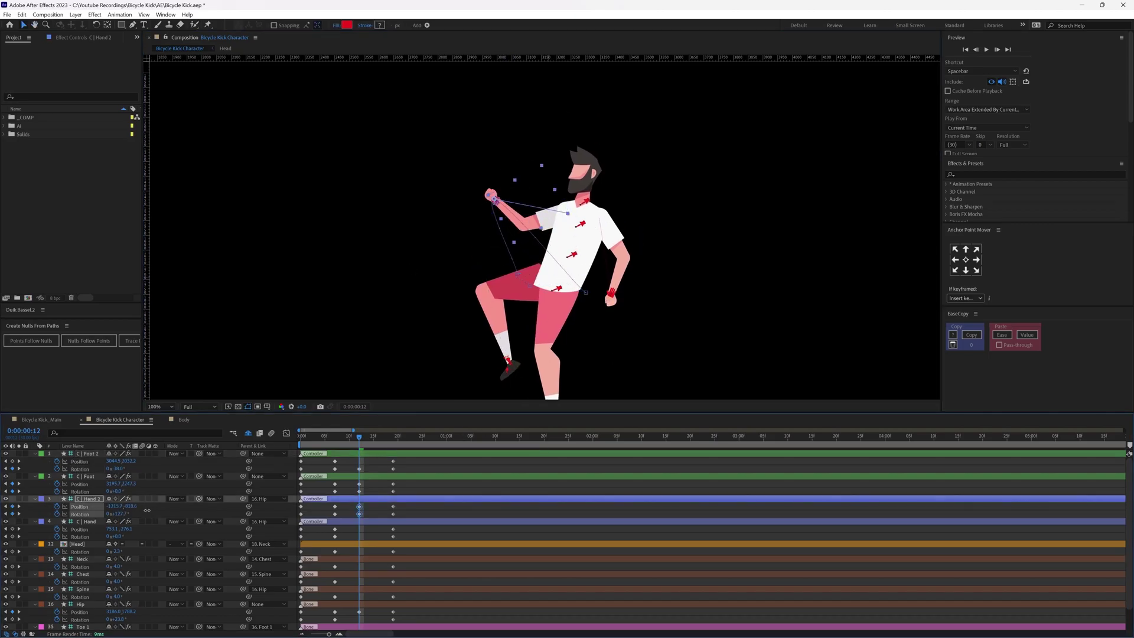
drag(490, 195, 493, 192)
Bring the C | Hand controller up in front of the torso at frame 12 and rotate the hand
drag(615, 294, 529, 251)
drag(122, 536, 154, 532)
drag(525, 250, 538, 195)
drag(122, 536, 160, 527)
Keyframe the C | Foot position on each frame between 7 and 12 to keep the standing foot planted
scroll(534, 318, down, 1)
drag(534, 318, 523, 303)
drag(341, 444, 357, 448)
scroll(514, 357, up, 1)
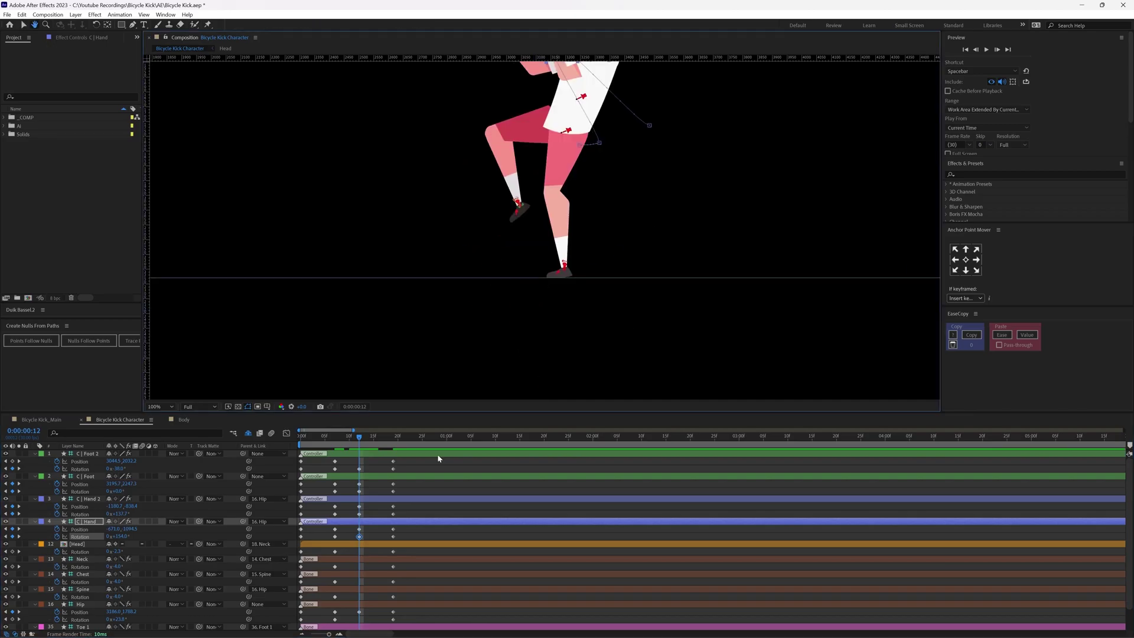
click(399, 476)
click(349, 437)
click(359, 484)
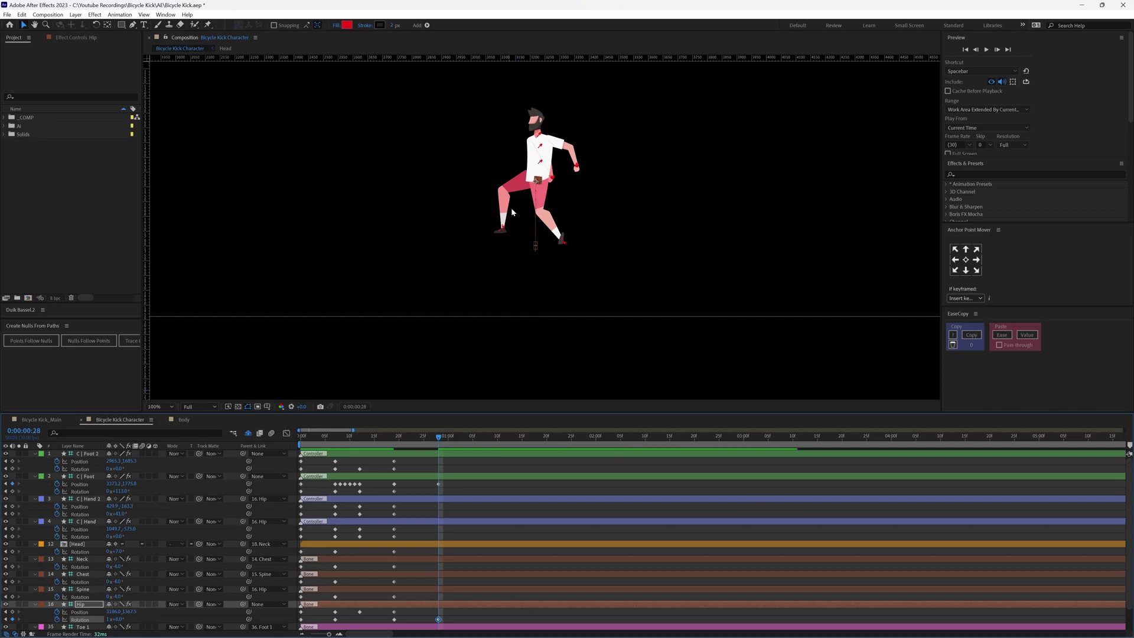
At frame 28, rotate the C | Foot controller and lower the Hip bone and both foot controllers together toward the ground
click(561, 247)
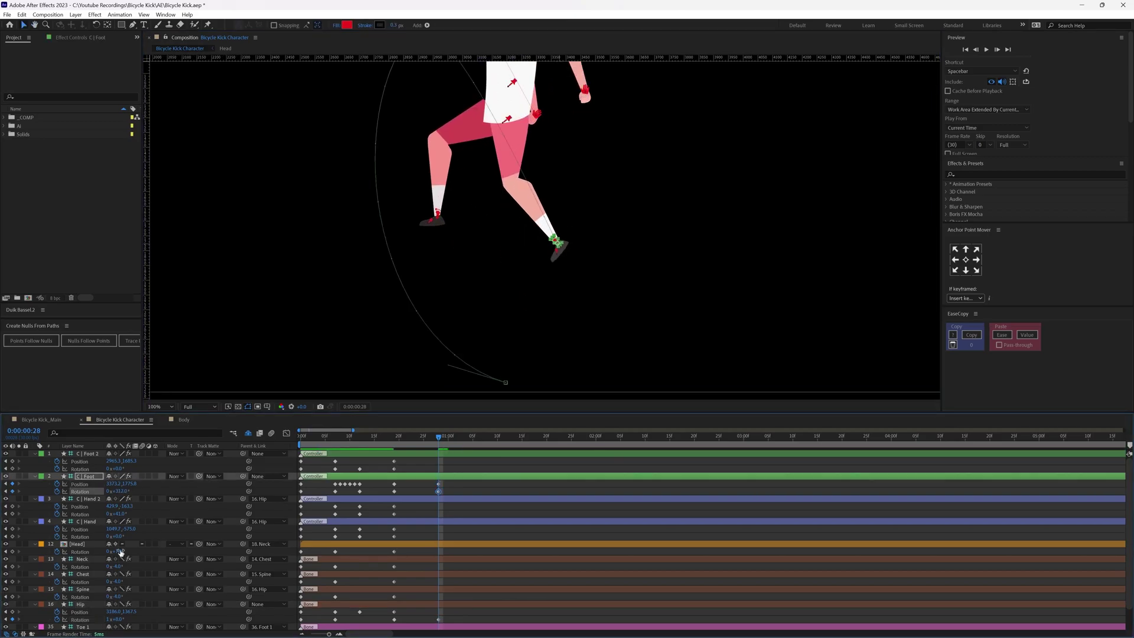
click(508, 118)
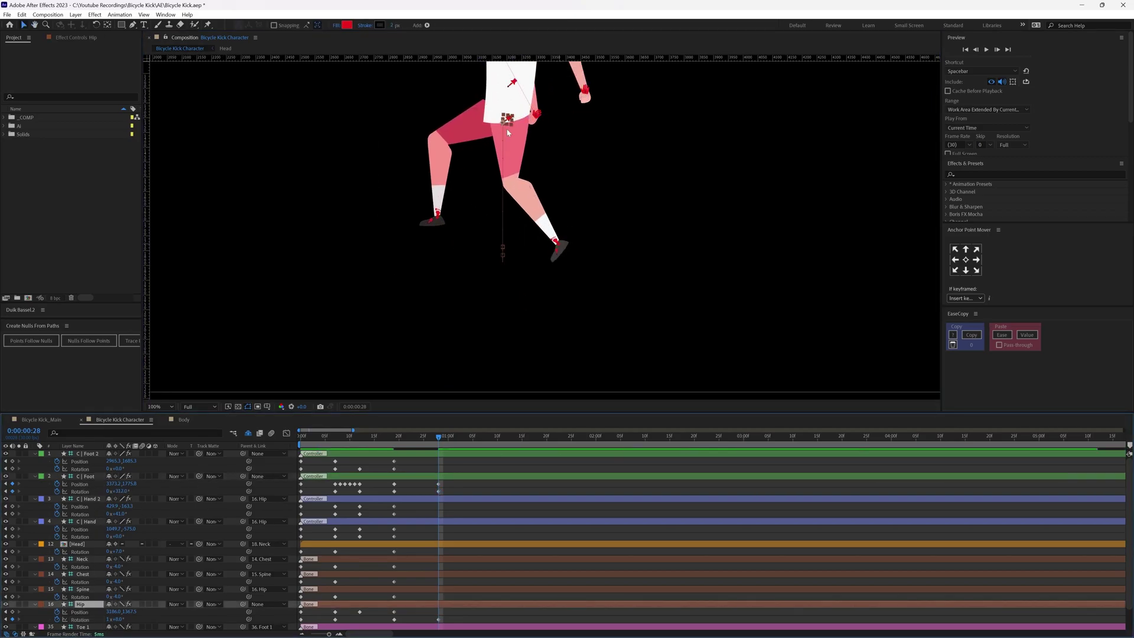
shift+click(437, 214)
shift+click(555, 240)
drag(516, 121, 507, 241)
Adjust the Hip rotation and rotate the Neck, Chest and Spine bones together at frame 28
click(489, 143)
drag(121, 619, 119, 618)
click(83, 588)
shift+click(84, 559)
drag(114, 566, 120, 566)
Reposition both hand controllers behind the torso at frame 28 and rotate C | Hand 2
drag(536, 233, 543, 227)
drag(121, 514, 100, 514)
drag(583, 207, 578, 230)
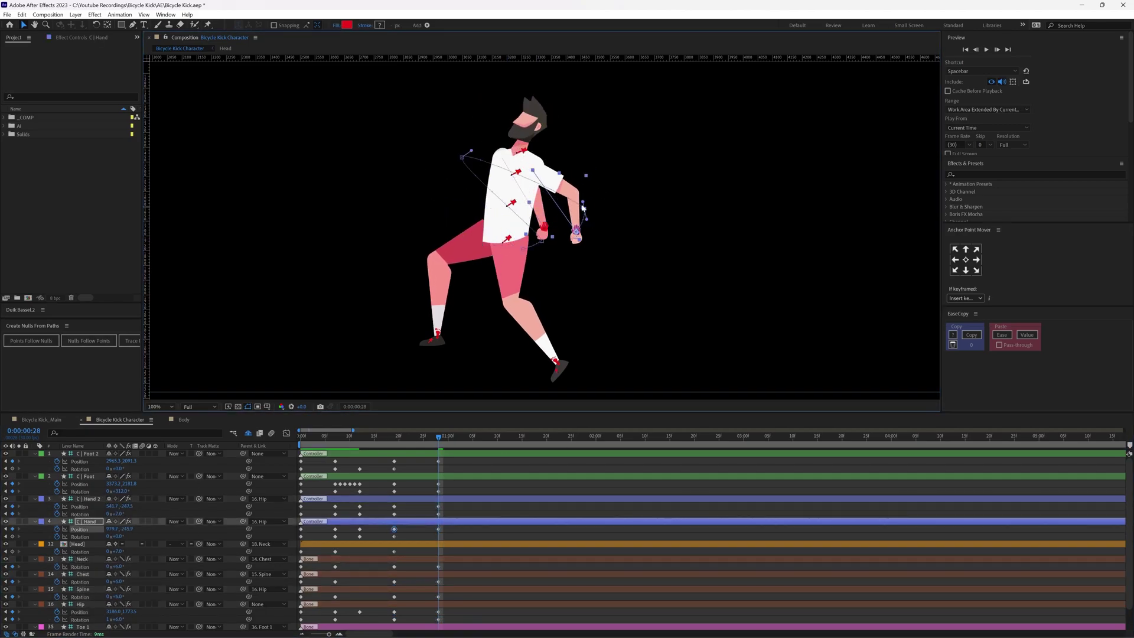
drag(457, 164, 450, 184)
scroll(451, 530, down, 1)
click(451, 530)
Move the C | Foot controller closer to the ground at frame 28 and lower the Hip bone slightly
click(555, 360)
drag(588, 363, 577, 273)
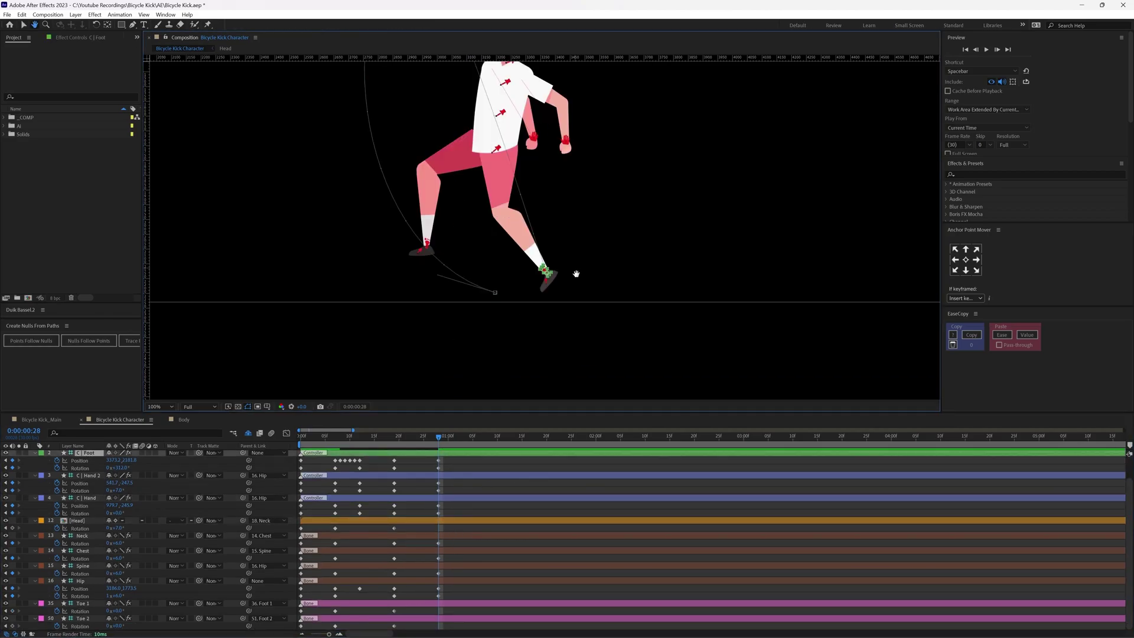
key(period)
drag(541, 314, 534, 334)
key(comma)
drag(504, 285, 504, 313)
drag(493, 178, 493, 185)
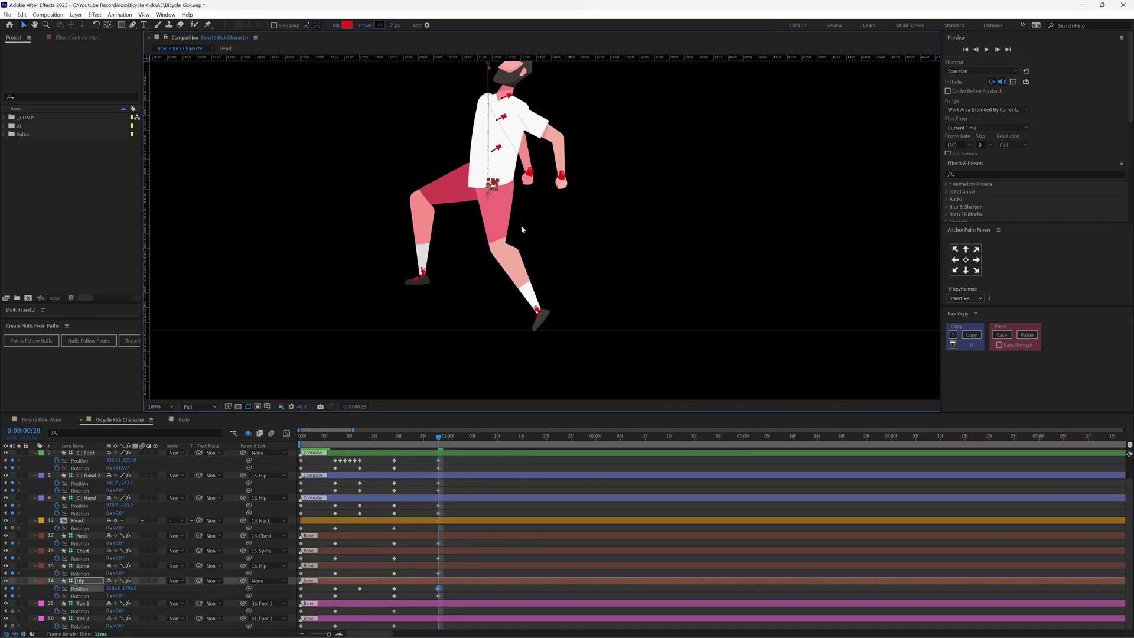
drag(521, 228, 520, 243)
Pull the C | Foot 2 controller back toward the body at frame 28 to bend the front knee
click(425, 286)
key(period)
drag(302, 342, 396, 298)
key(comma)
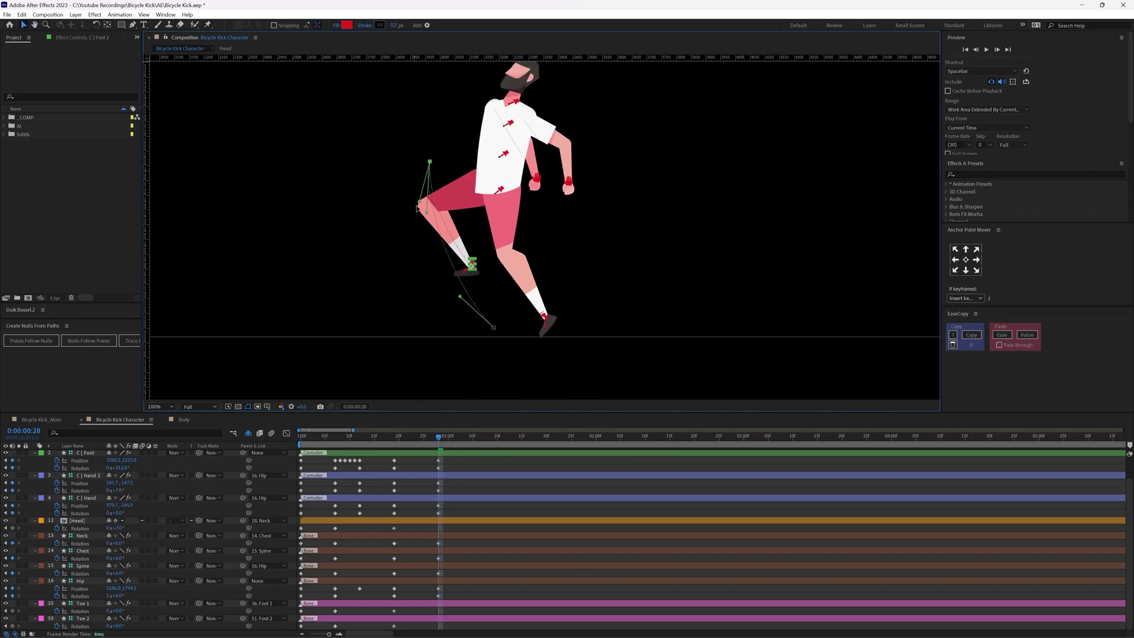
click(499, 470)
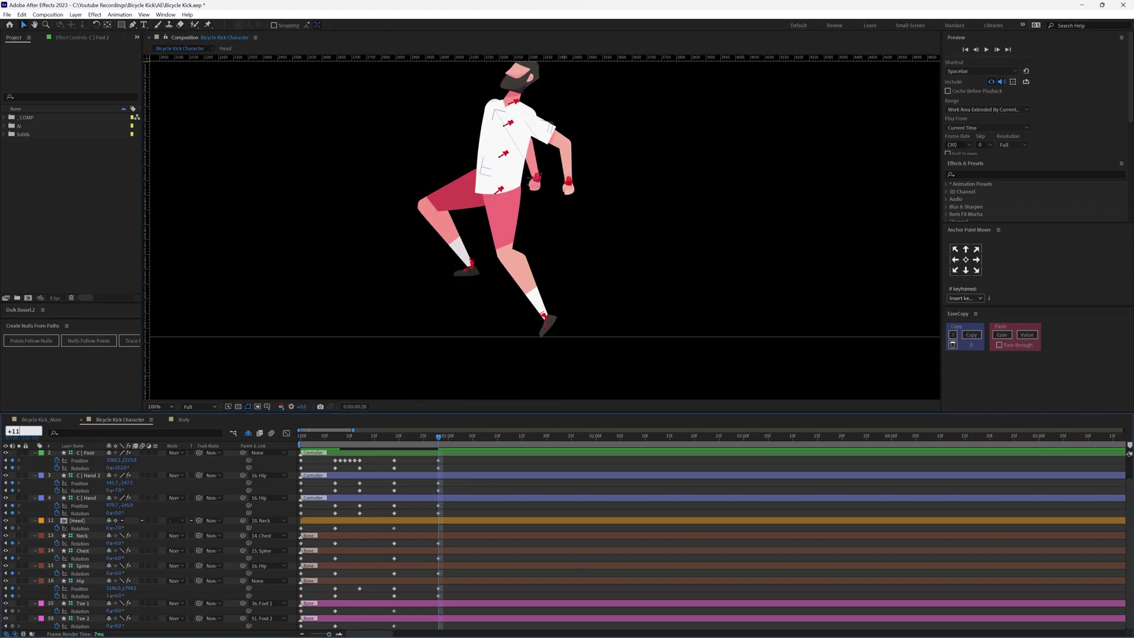
At 0:00:01:09, lower the Hip bone and plant the C | Foot 2 controller on the ground for a kneeling pose
key(Return)
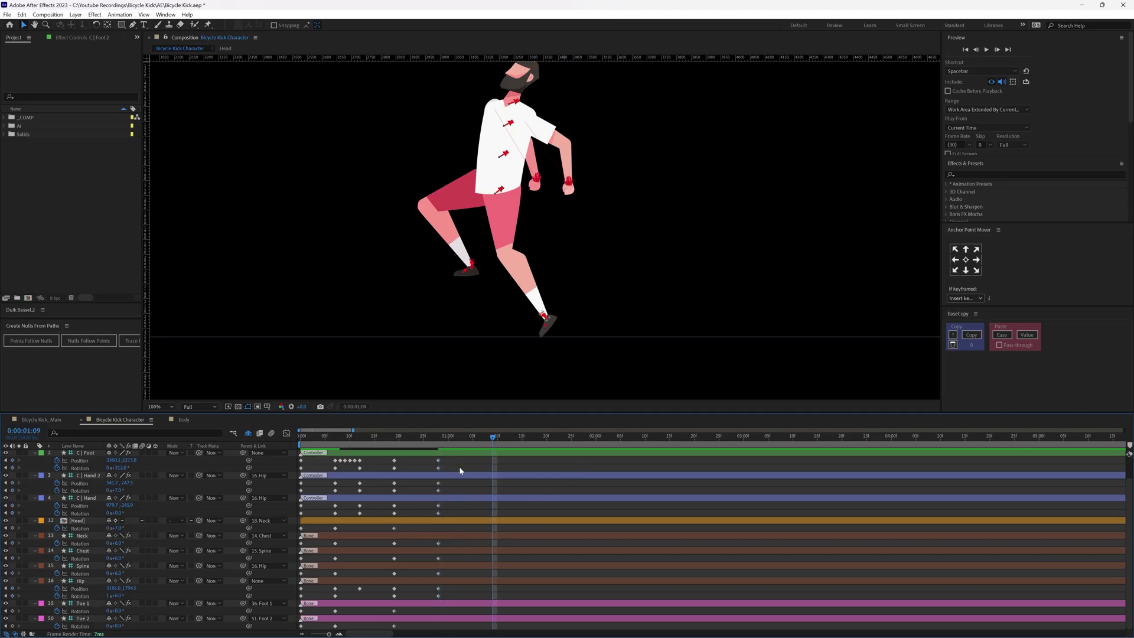
key(j)
click(12, 528)
drag(27, 431, 33, 430)
drag(497, 190, 472, 267)
scroll(479, 478, up, 1)
click(478, 498)
scroll(420, 229, up, 1)
drag(521, 299, 522, 197)
drag(538, 193, 443, 267)
scroll(527, 281, down, 1)
Place the C | Hand 2 controller at the raised knee and C | Hand beside the hip, rotating C | Hand 2 to fit
drag(592, 202, 496, 192)
drag(120, 514, 143, 514)
drag(624, 205, 561, 210)
scroll(118, 567, down, 1)
Adjust the Hip rotation and rotate the Neck, Chest and Spine bones for the kneeling pose at 0:00:01:09
drag(123, 596, 117, 597)
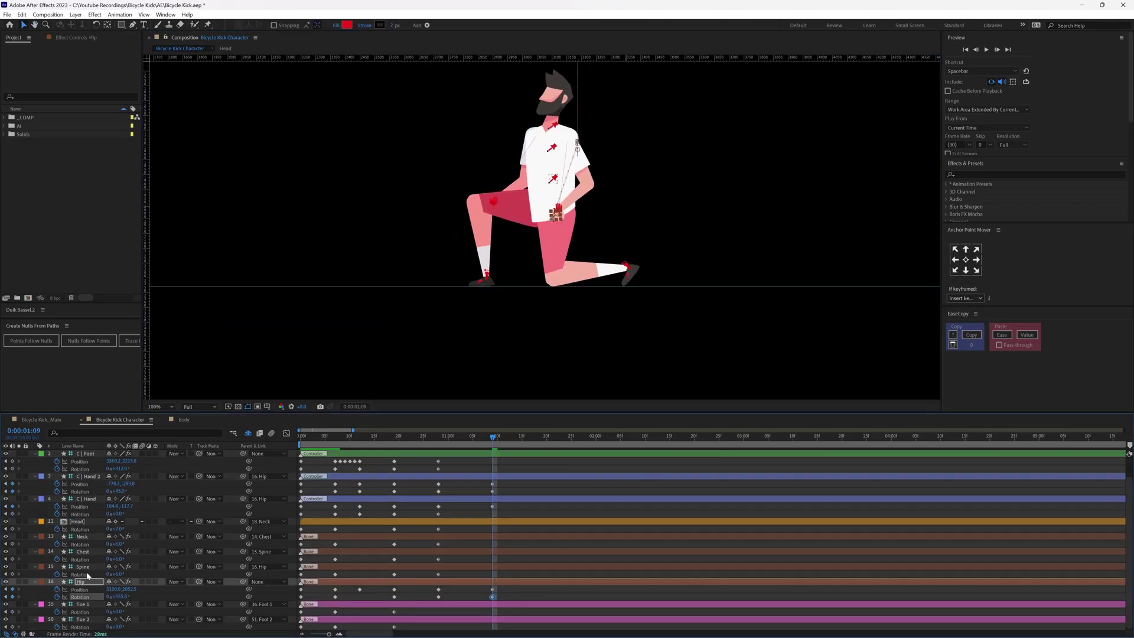
click(82, 567)
shift+click(82, 536)
drag(119, 544, 114, 529)
Refine the C | Hand position and rotation, keyframe the C | Foot position at 0:00:01:09, and save the project
drag(557, 209, 556, 219)
drag(120, 514, 123, 513)
click(12, 461)
key(ctrl+s)
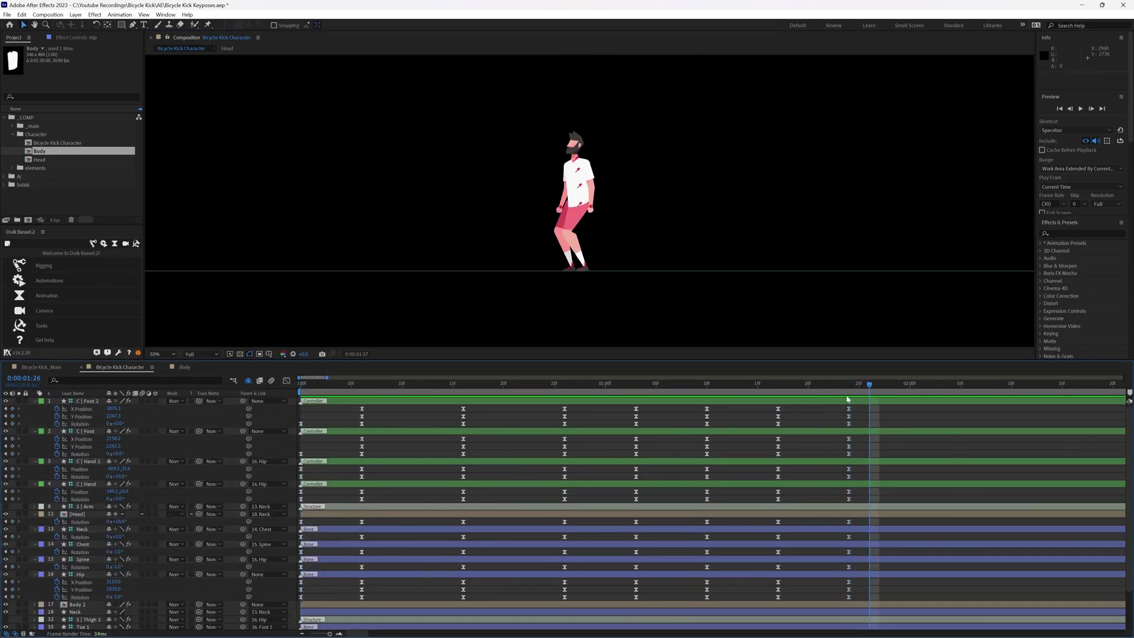
Adjust the Hip bone's rotation in the Bicycle Kick Keyposes project and save it
drag(117, 594, 121, 593)
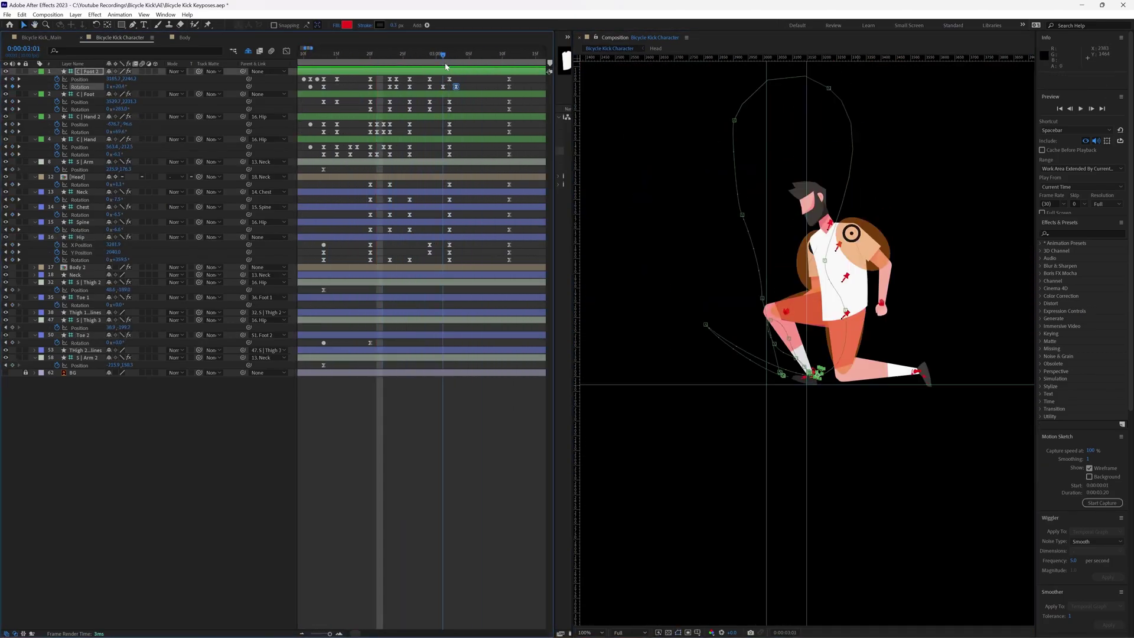
key(ctrl+s)
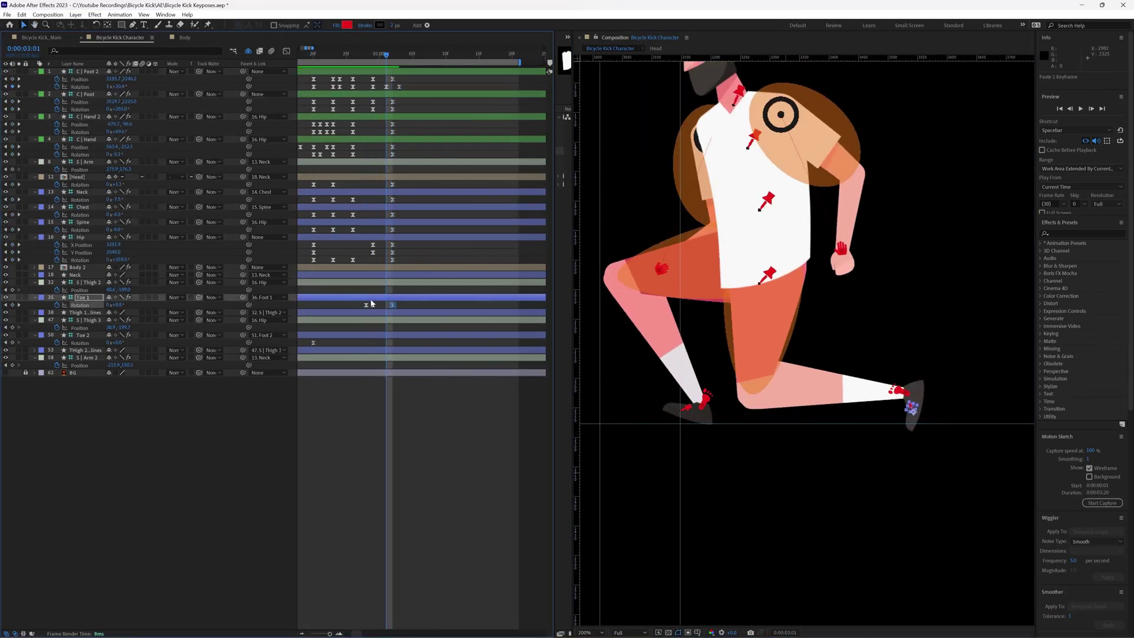
click(384, 100)
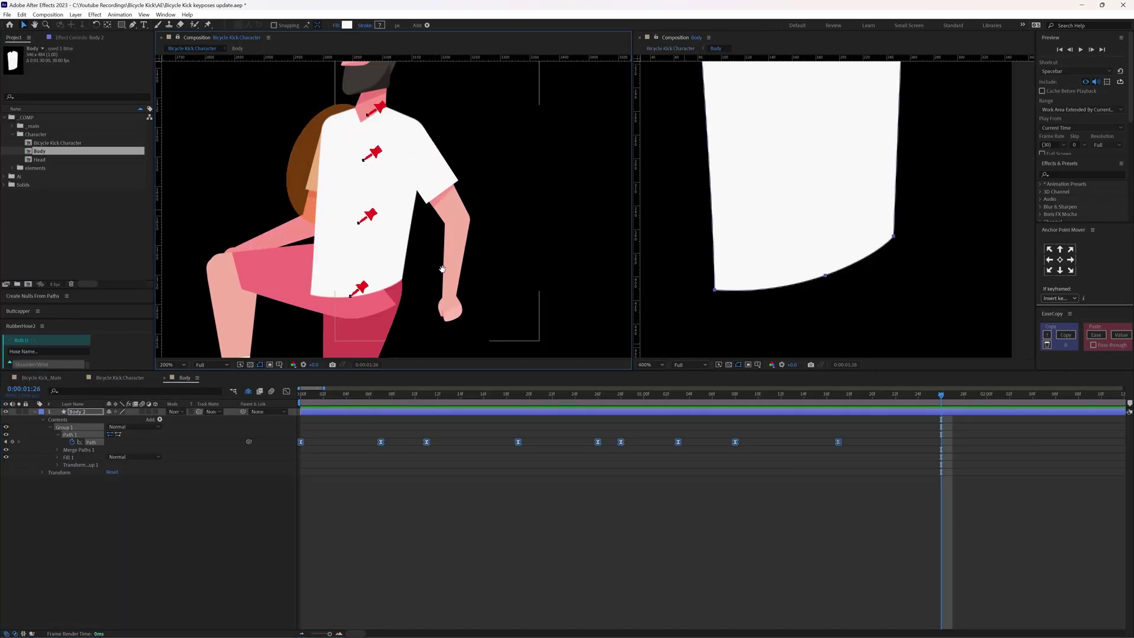
Reshape the lower hem of the Body 2 shirt path around 0:00:01:26 and 0:00:01:24 to follow the raised leg
drag(442, 269, 448, 272)
drag(715, 289, 673, 242)
drag(893, 235, 893, 265)
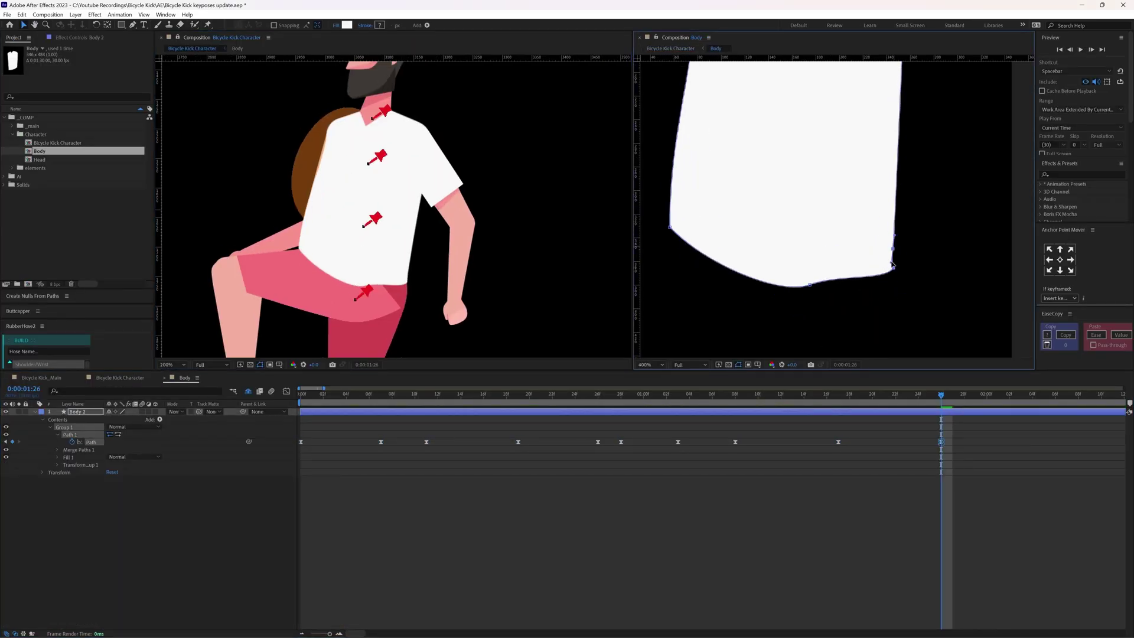
drag(698, 261, 763, 357)
drag(720, 353, 719, 322)
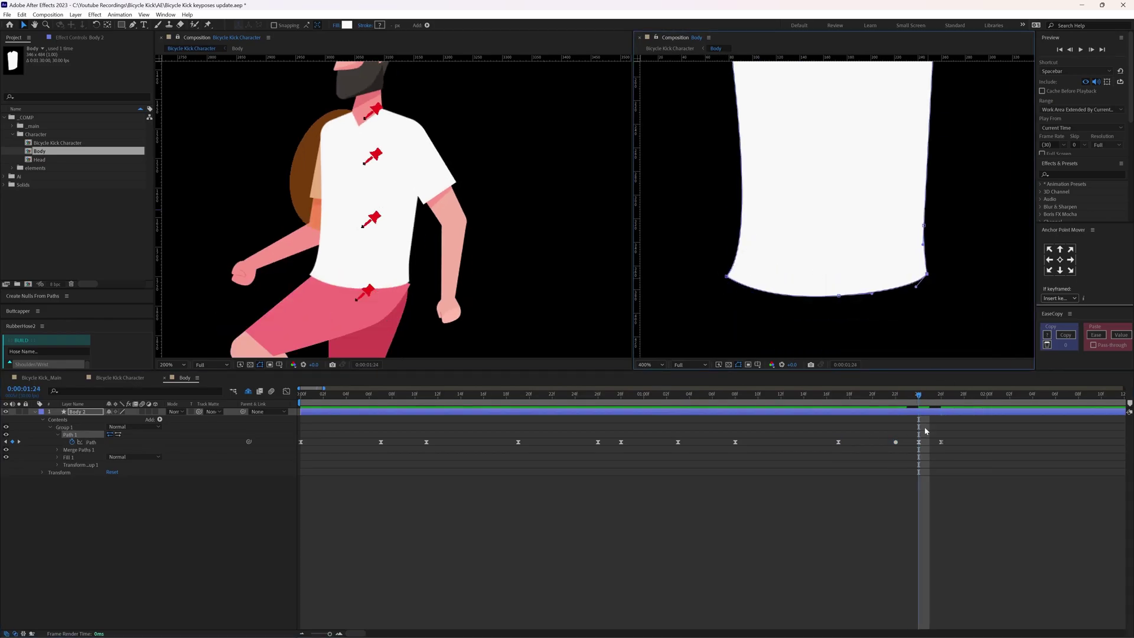